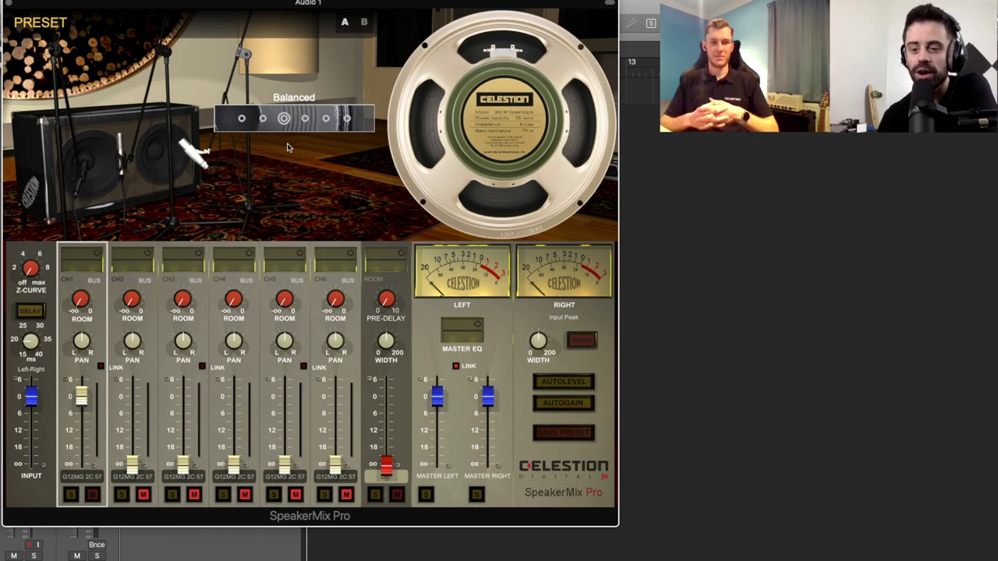
# Sweep channel 1's microphone position through Fat, Fat 52% - Dark 48% and Bright 54% - Balanced 46%, to Bright 6% - Balanced 94%.
pyautogui.moveTo(285, 119)
pyautogui.mouseDown()
pyautogui.moveTo(313, 127)
pyautogui.moveTo(286, 124)
pyautogui.mouseUp()
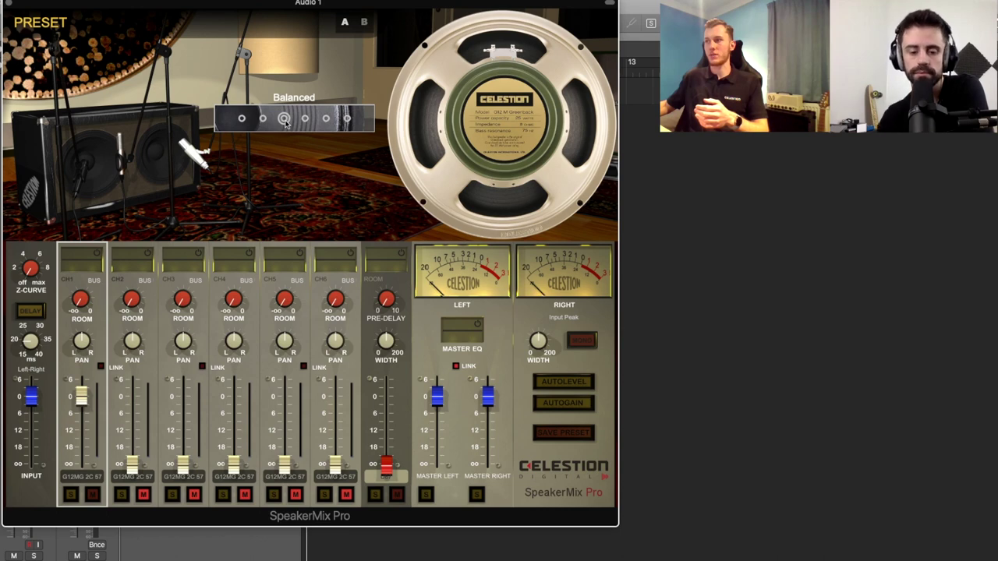
pyautogui.moveTo(286, 122); pyautogui.dragTo(305, 121)
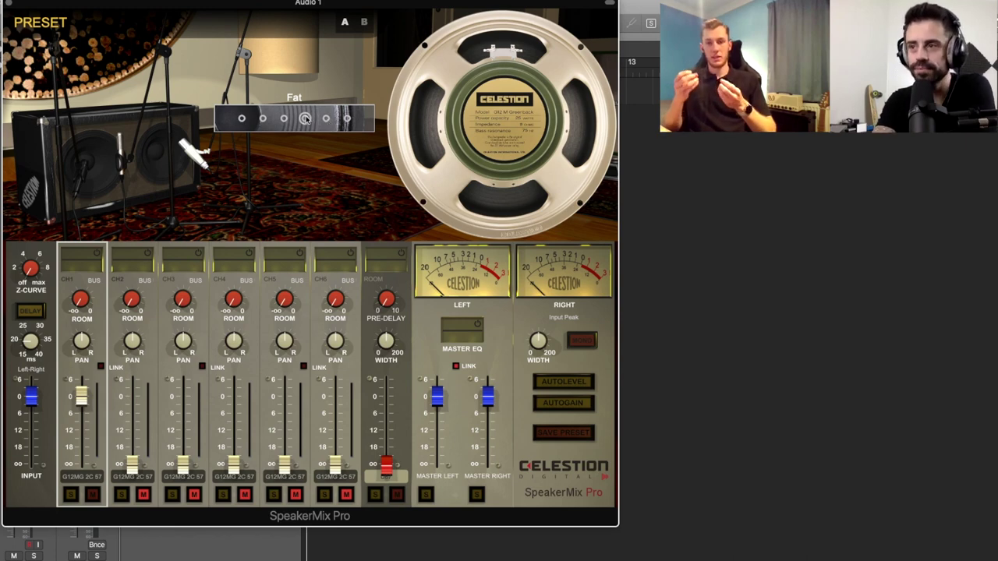
pyautogui.moveTo(305, 119); pyautogui.dragTo(317, 121)
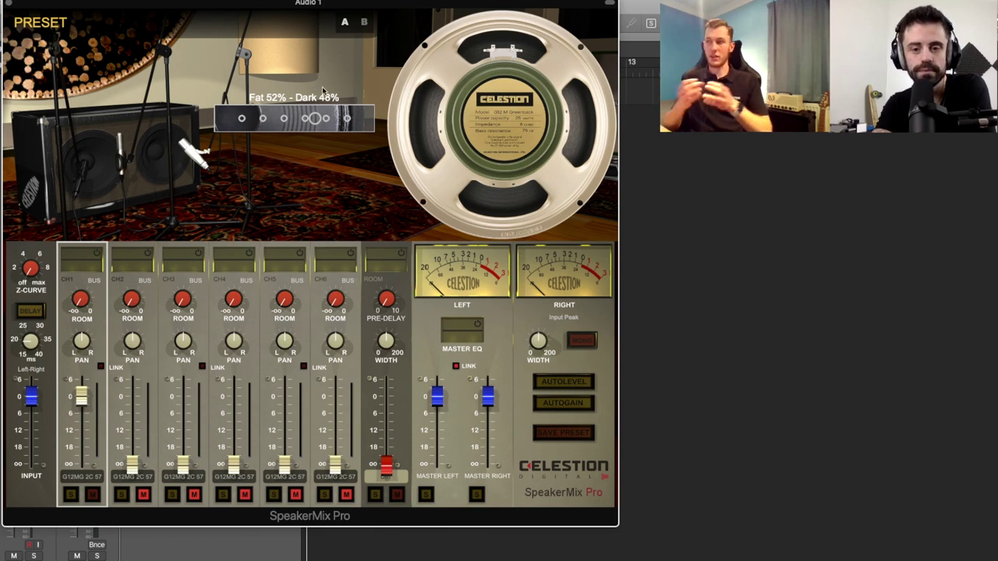
pyautogui.moveTo(315, 120); pyautogui.dragTo(274, 122)
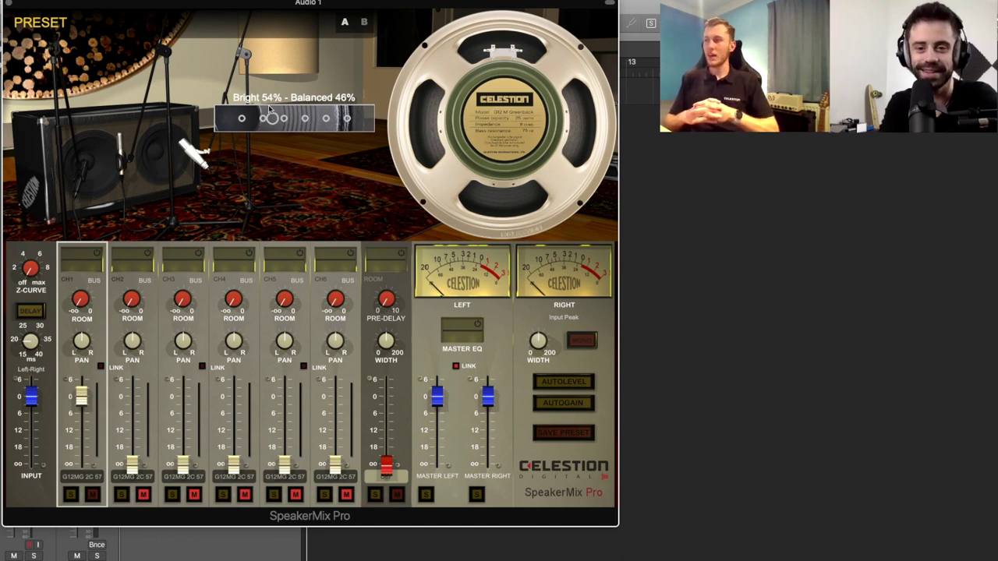
pyautogui.moveTo(272, 119); pyautogui.dragTo(285, 125)
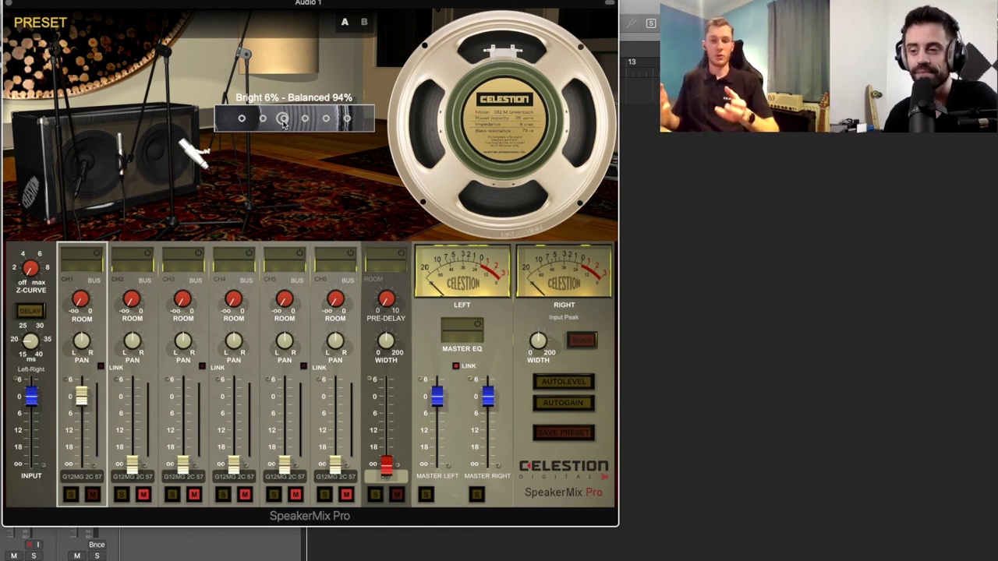
# Select mixer channels 2 to 6 in turn to view their microphone positions, and return to channel 1.
pyautogui.click(145, 330)
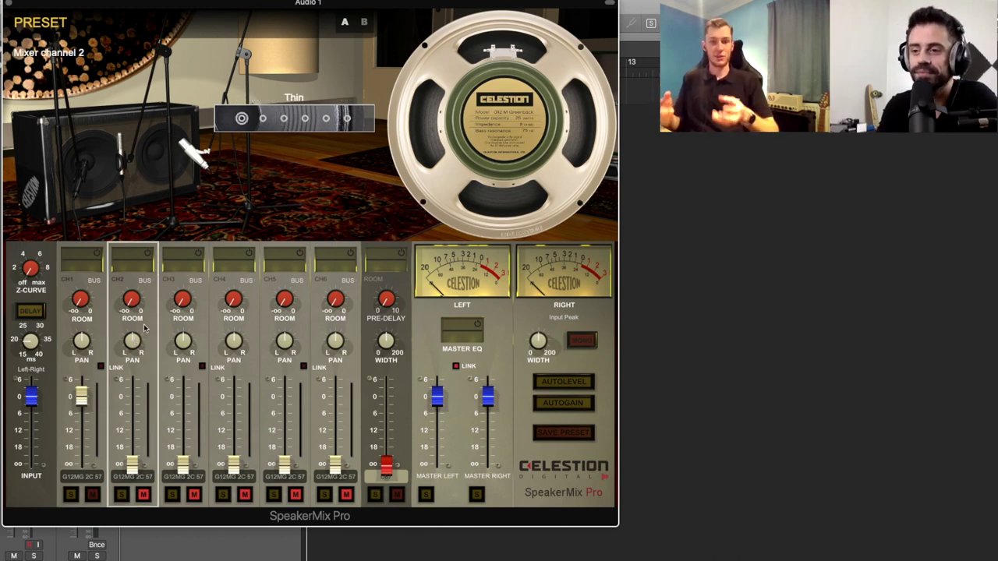
pyautogui.click(193, 332)
pyautogui.click(250, 332)
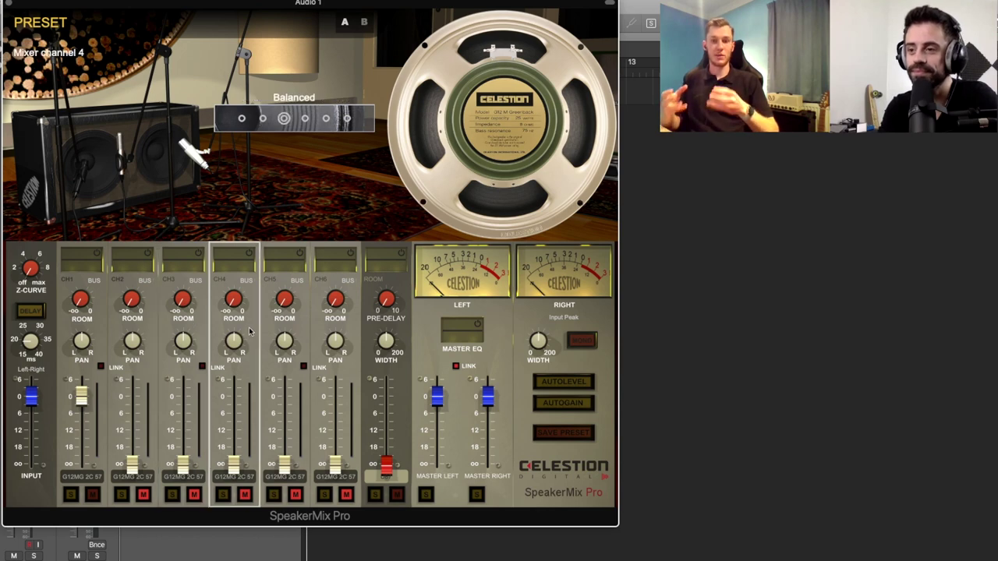
pyautogui.click(295, 329)
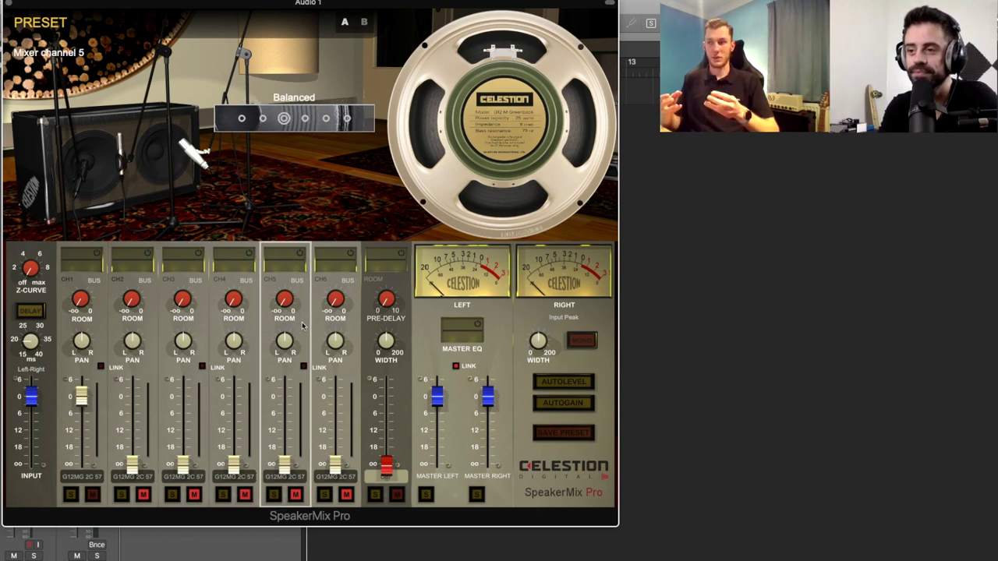
pyautogui.click(348, 326)
pyautogui.click(99, 328)
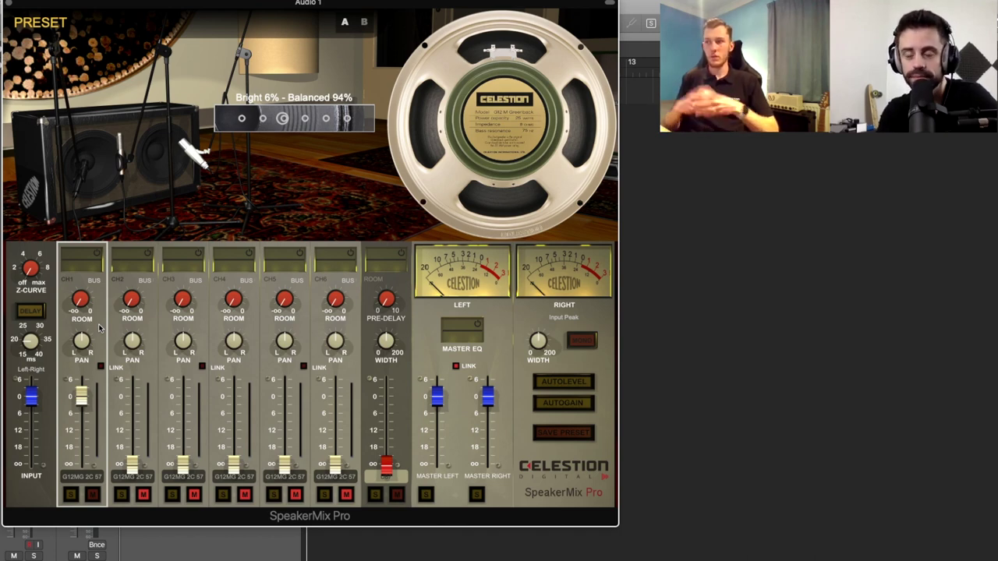
pyautogui.click(96, 259)
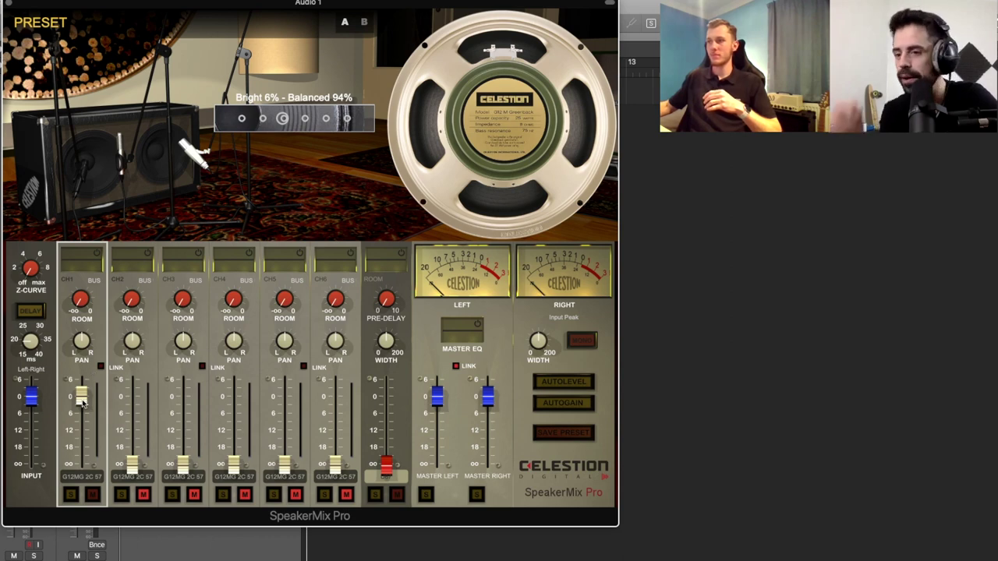
# Open the cabinet and microphone selection for channel 1 and browse the Celestion Guitar speakers.
pyautogui.moveTo(162, 167)
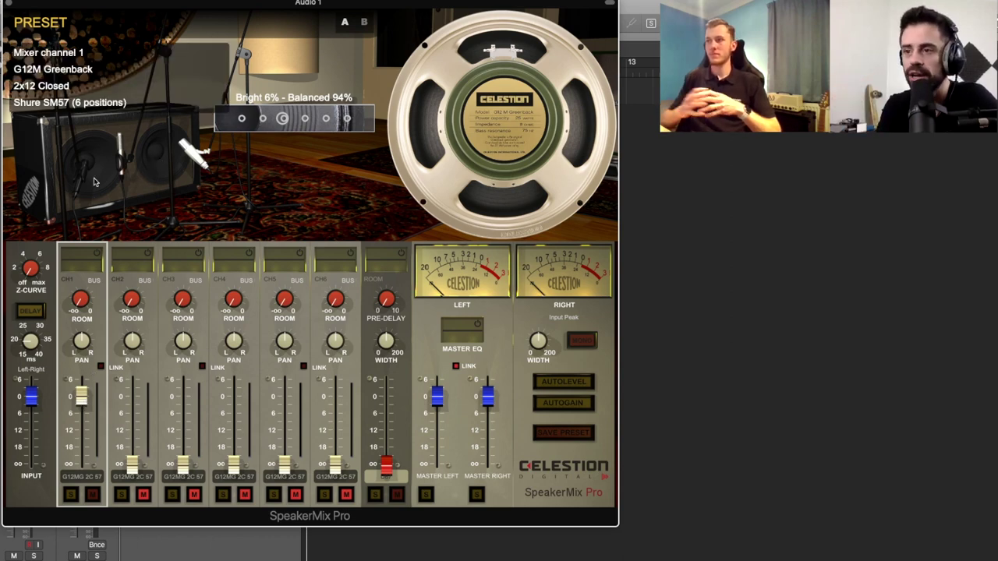
pyautogui.click(150, 164)
pyautogui.hscroll(5, 282, 101)
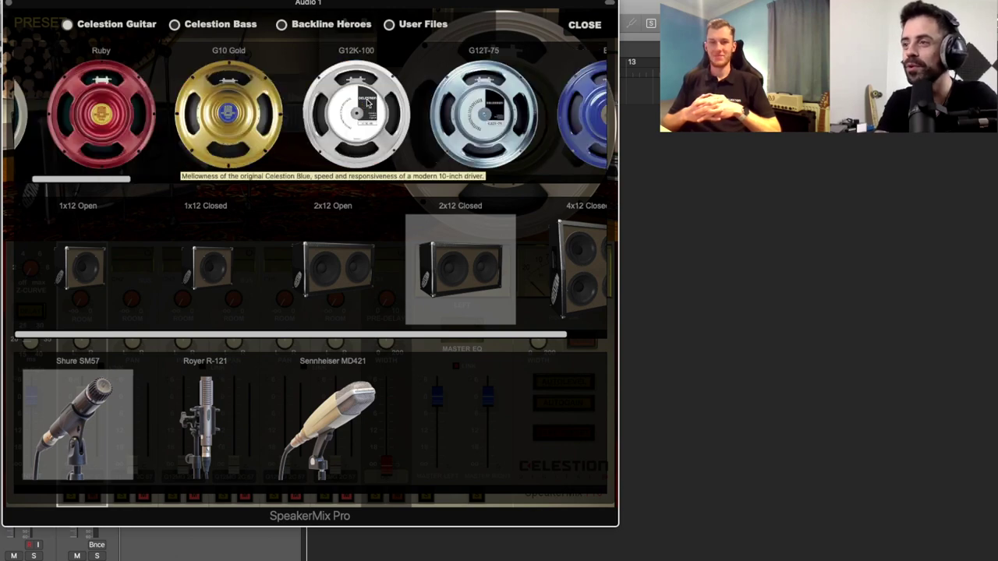
pyautogui.hscroll(-5, 368, 103)
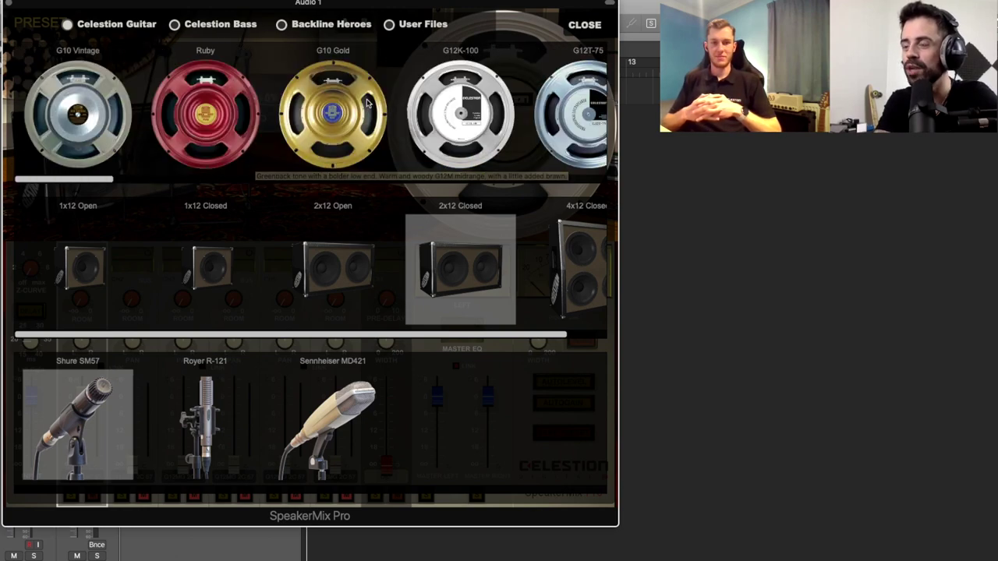
pyautogui.hscroll(8, 232, 99)
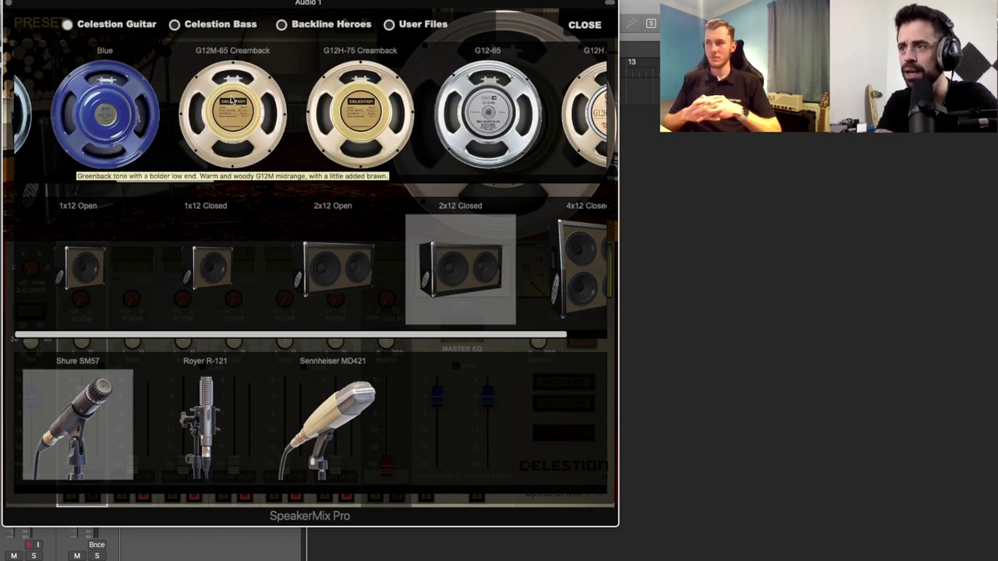
pyautogui.hscroll(4, 232, 99)
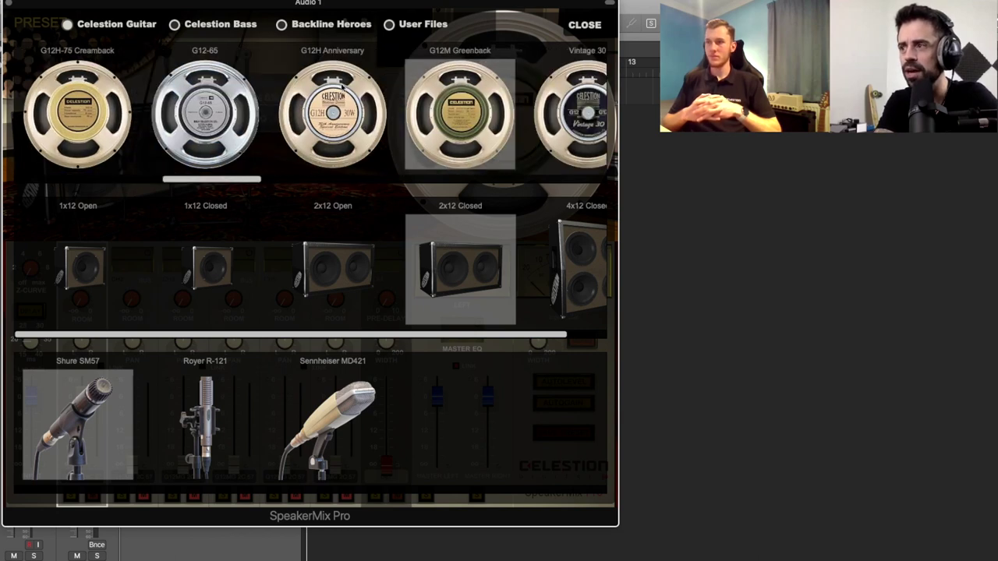
# Choose the G12M Greenback with the 2x12 Closed cabinet for channel 1 and set its microphone position to Balanced.
pyautogui.click(438, 113)
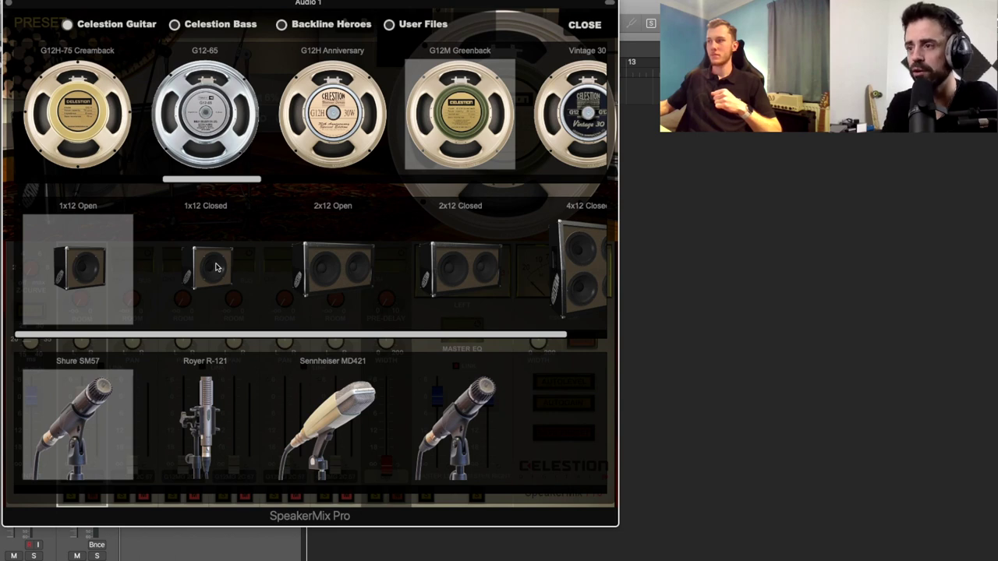
pyautogui.click(319, 282)
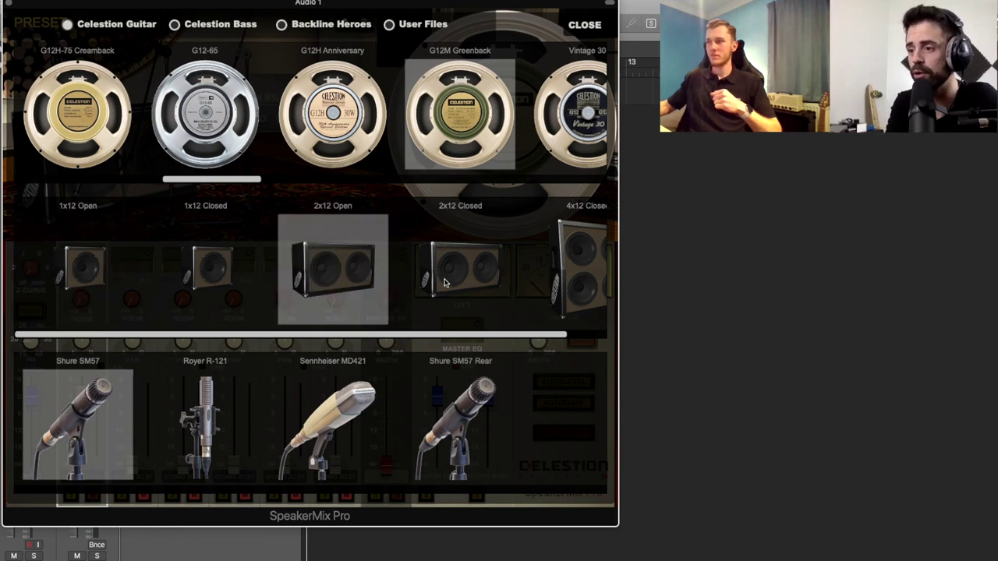
pyautogui.click(468, 270)
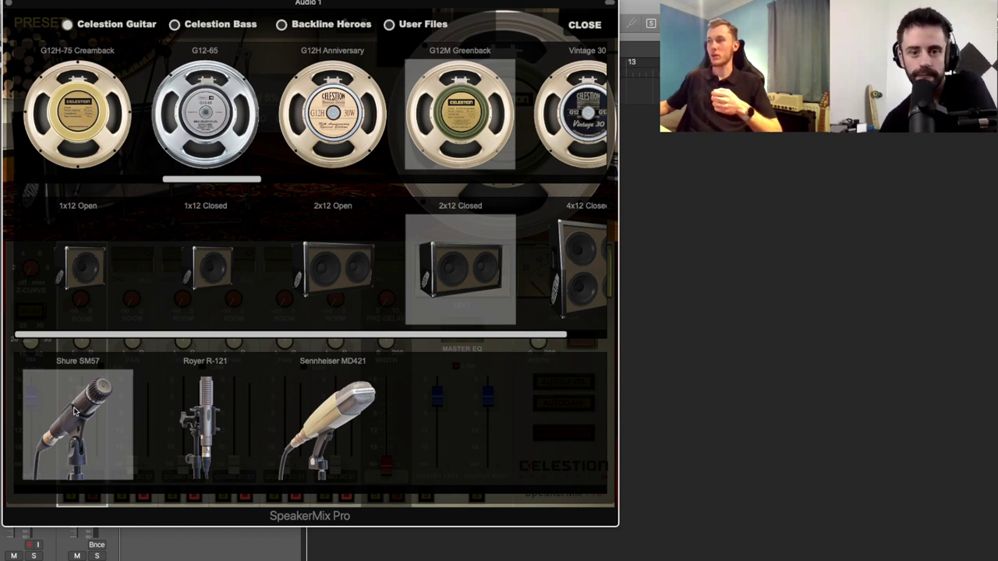
pyautogui.hscroll(1, 189, 301)
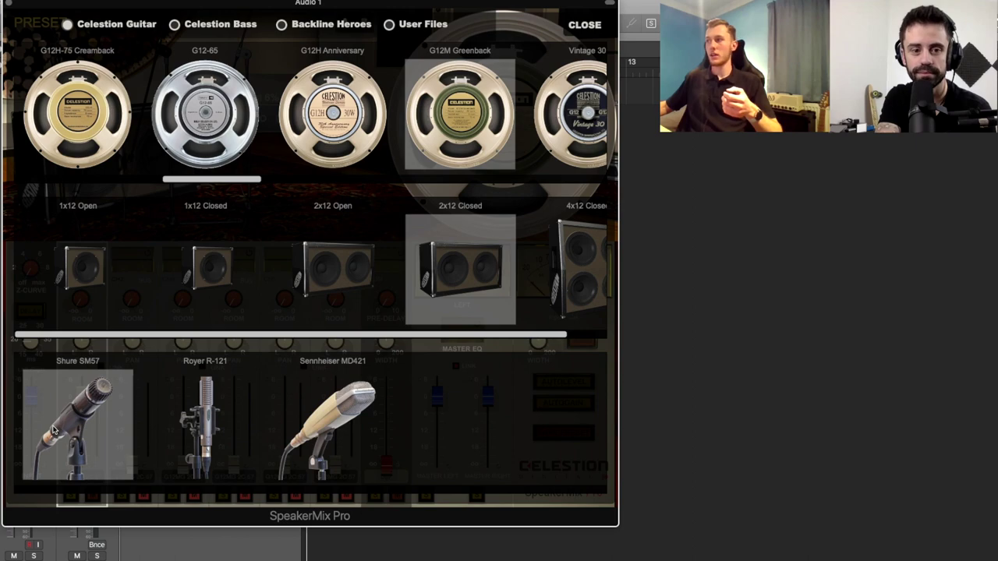
pyautogui.click(580, 26)
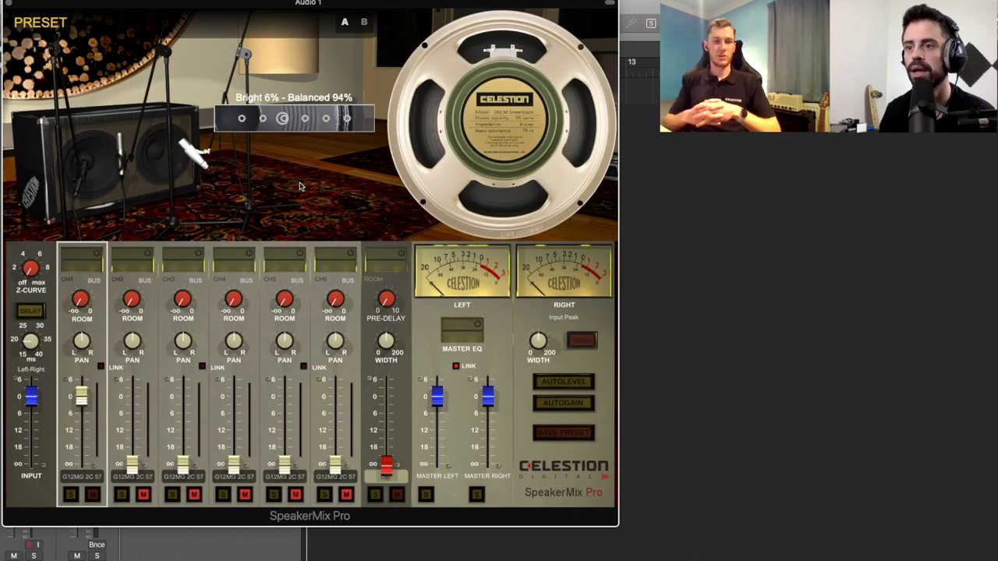
pyautogui.moveTo(140, 160)
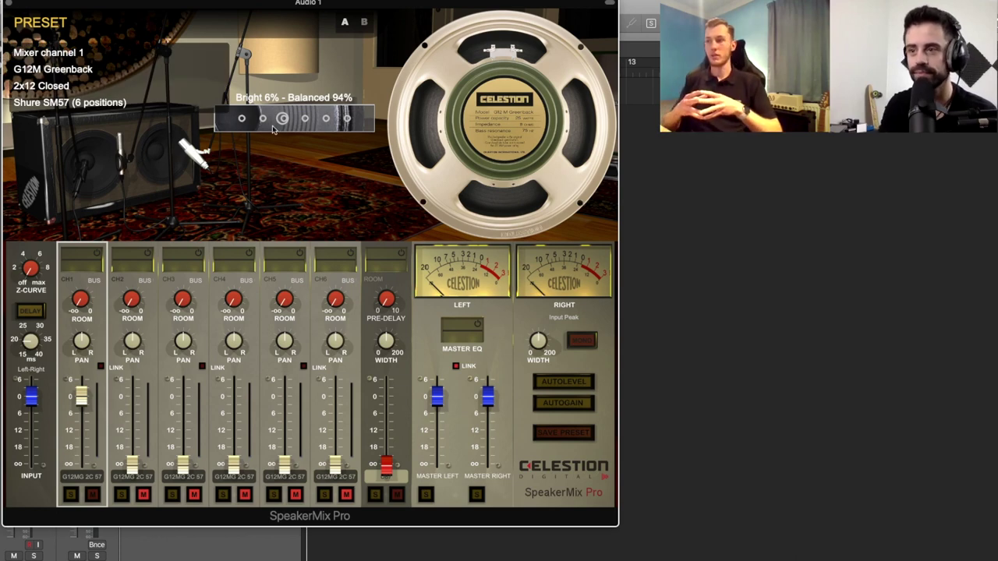
pyautogui.moveTo(282, 126); pyautogui.dragTo(283, 127)
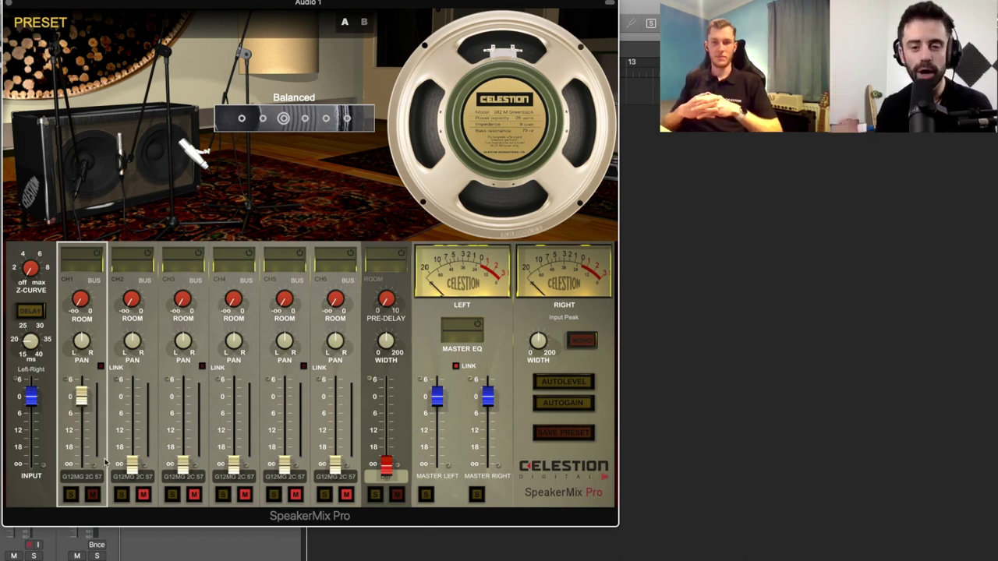
# Give channel 2 the 2x12 Closed cabinet with the Royer R-121 microphone and raise its fader to 0.
pyautogui.click(145, 331)
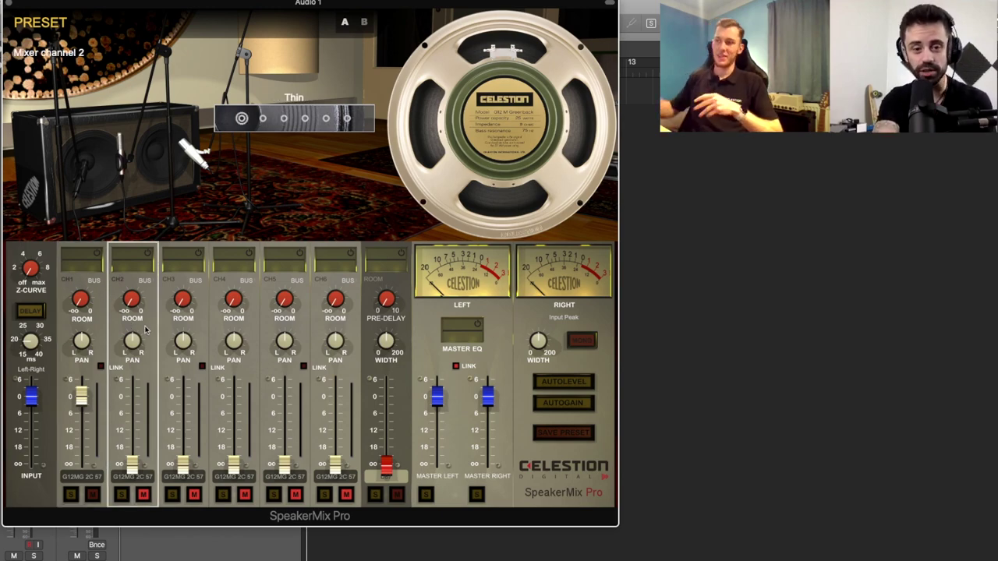
pyautogui.click(153, 162)
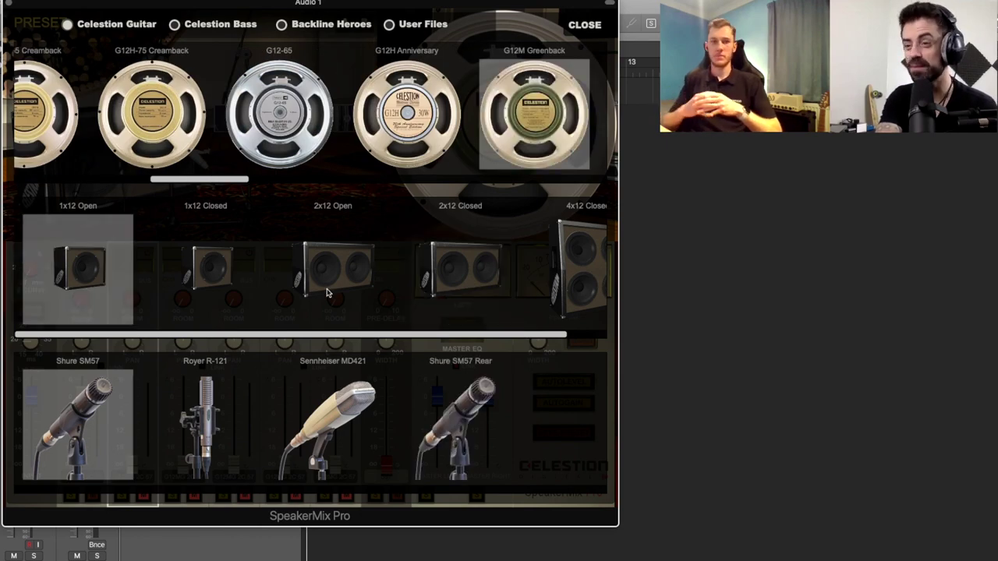
pyautogui.click(443, 261)
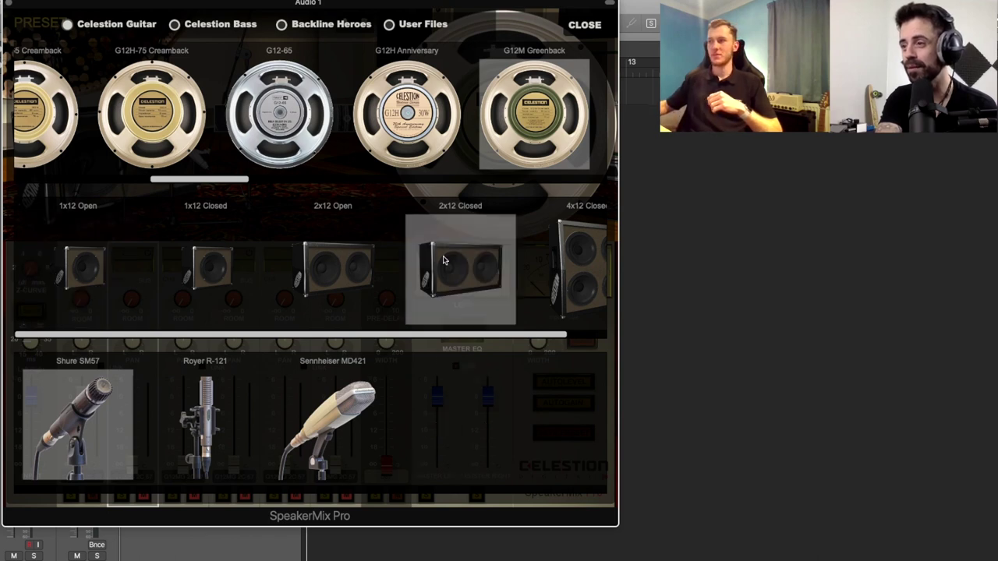
pyautogui.click(197, 425)
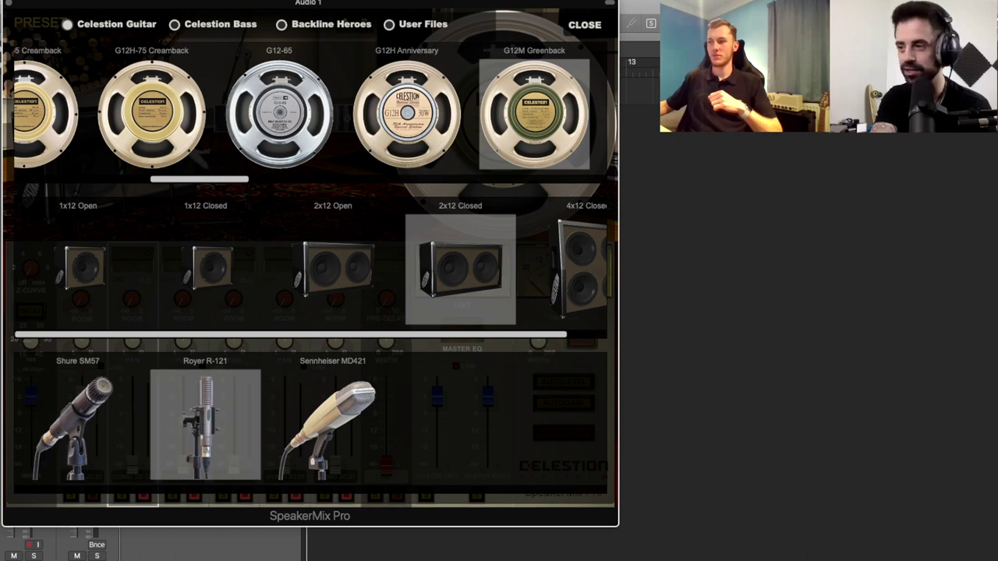
pyautogui.click(579, 26)
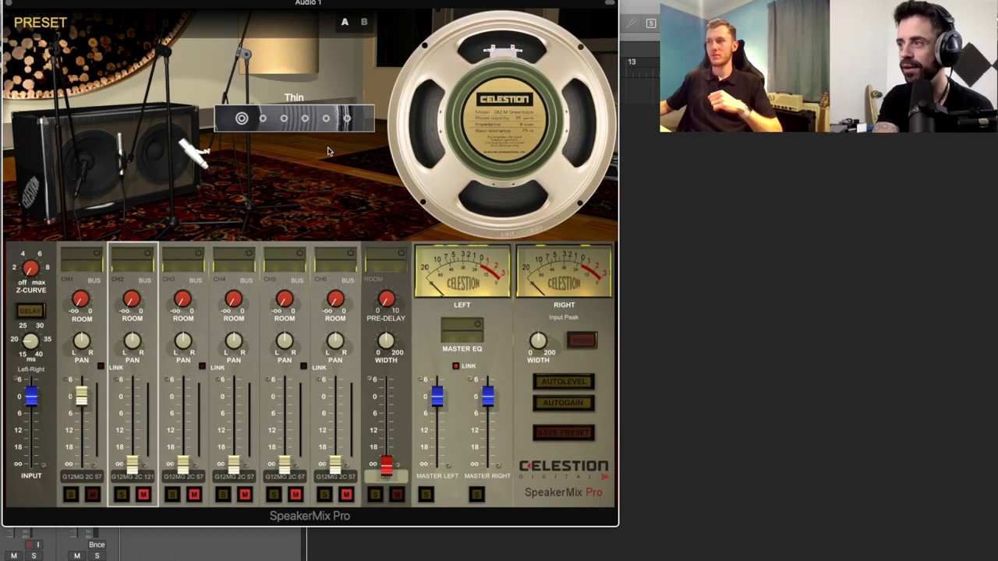
pyautogui.moveTo(135, 177)
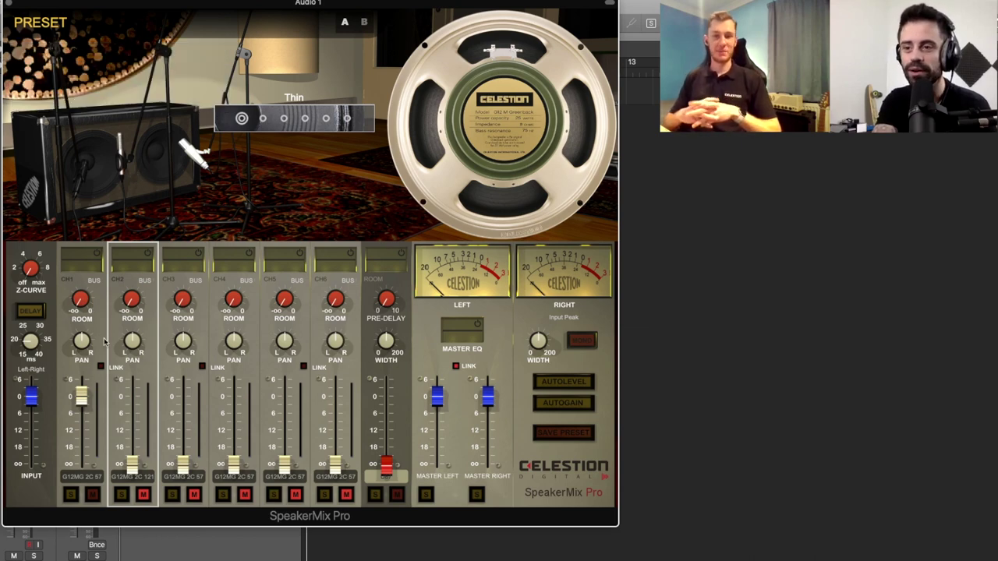
pyautogui.moveTo(135, 469); pyautogui.dragTo(134, 401)
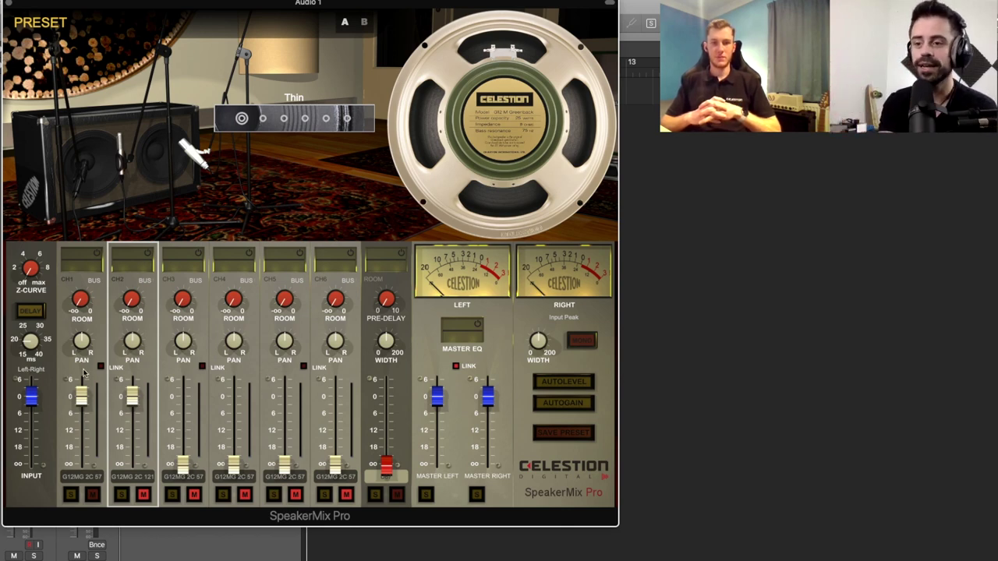
# Pan channel 1 to the left and channel 2 to the right, and link the two channels.
pyautogui.click(98, 337)
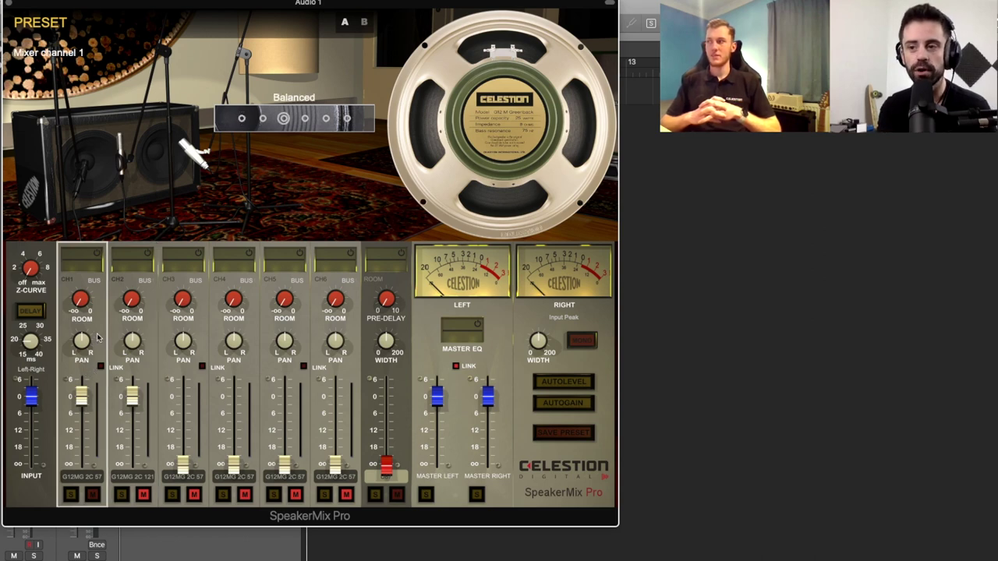
pyautogui.click(152, 370)
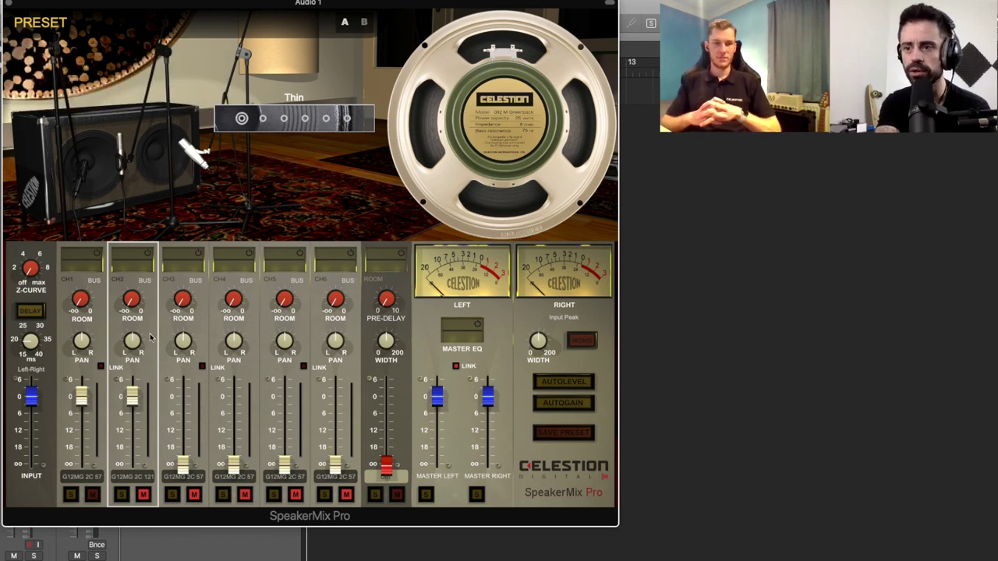
pyautogui.click(83, 331)
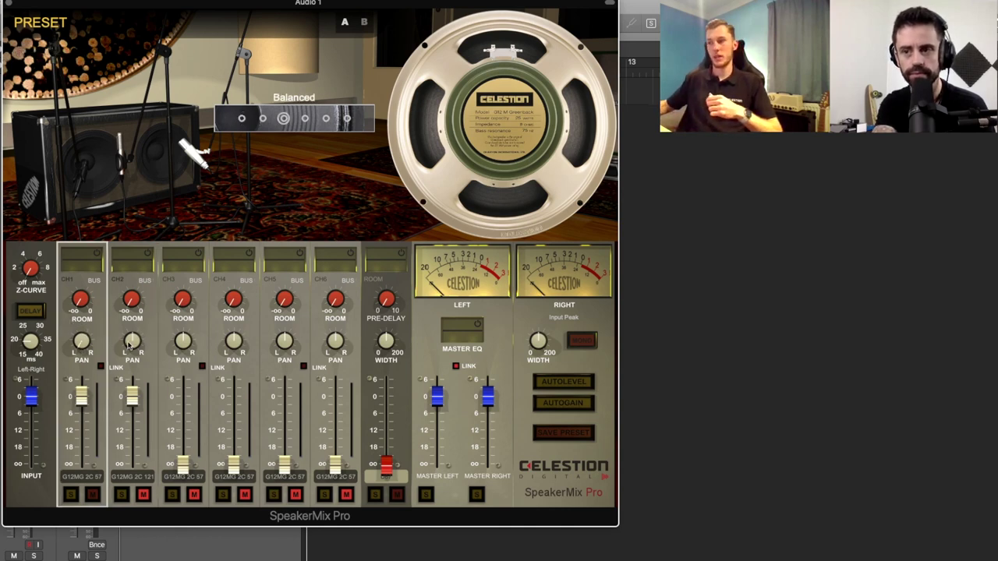
pyautogui.click(140, 301)
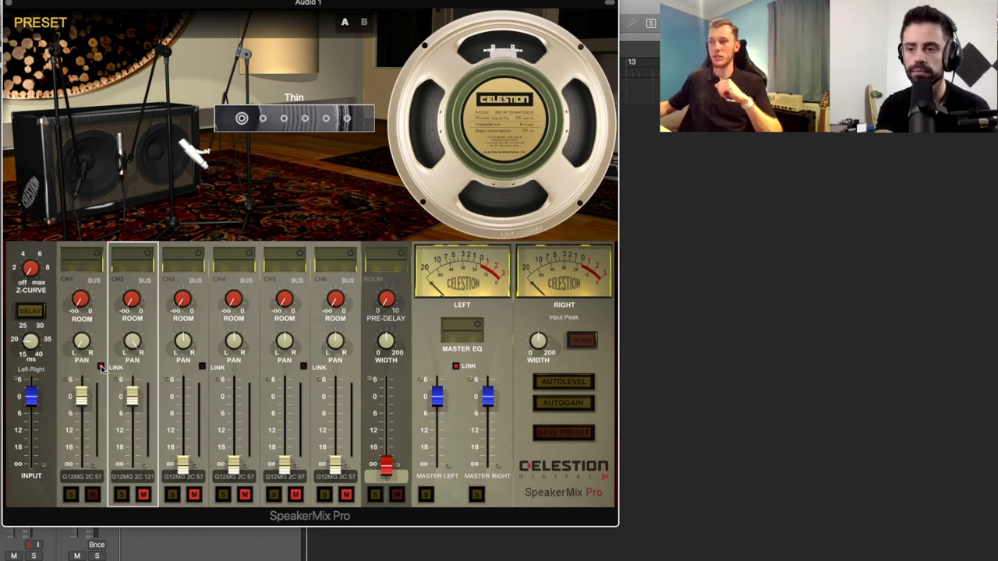
# Examine the room source options available for channel 1.
pyautogui.click(99, 290)
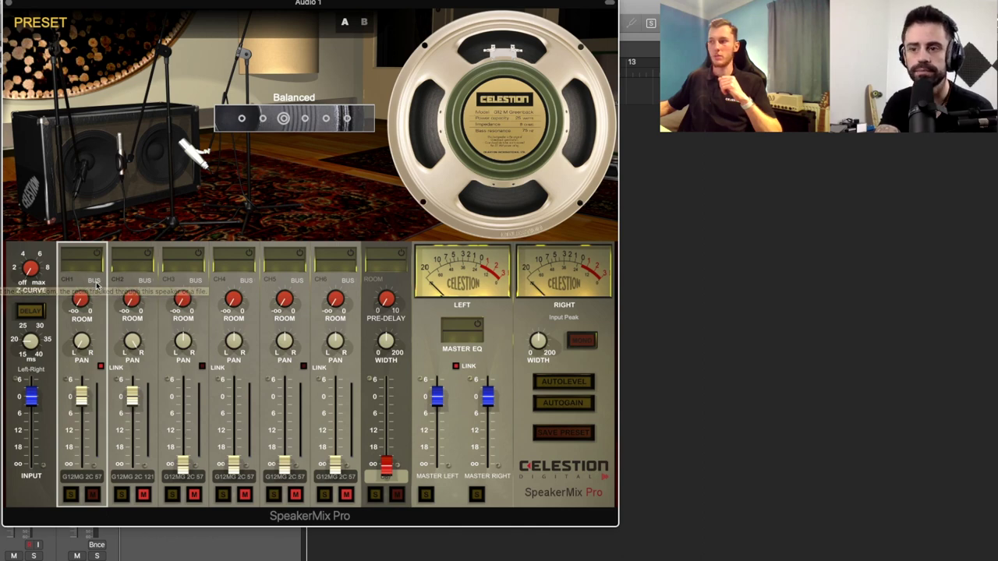
pyautogui.click(95, 283)
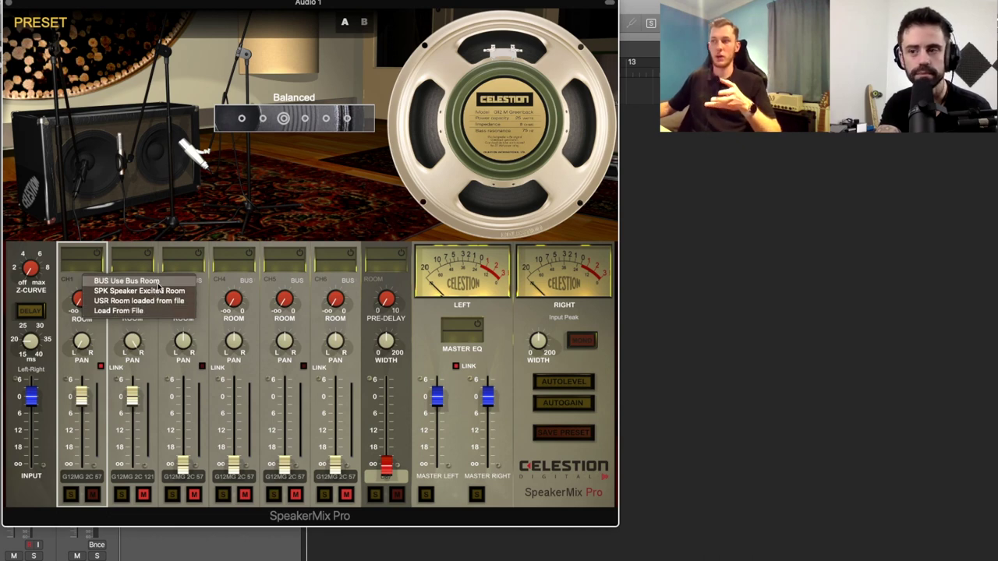
pyautogui.click(400, 365)
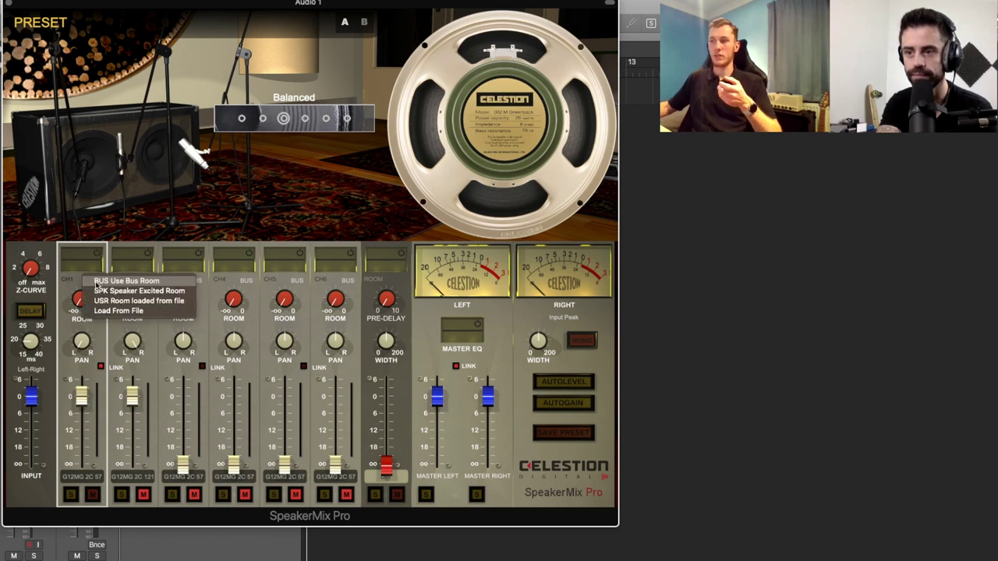
pyautogui.click(94, 284)
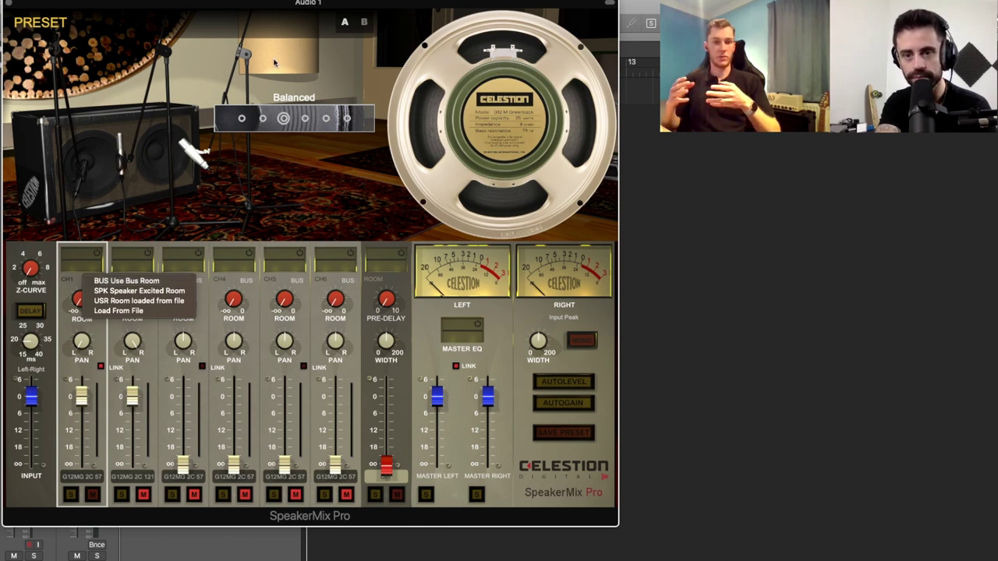
pyautogui.moveTo(98, 353)
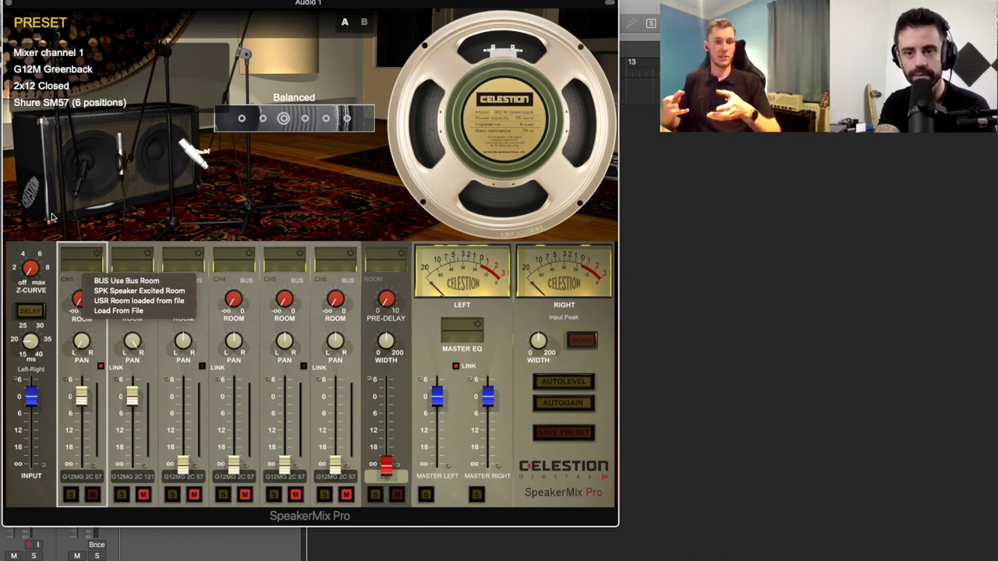
pyautogui.click(205, 302)
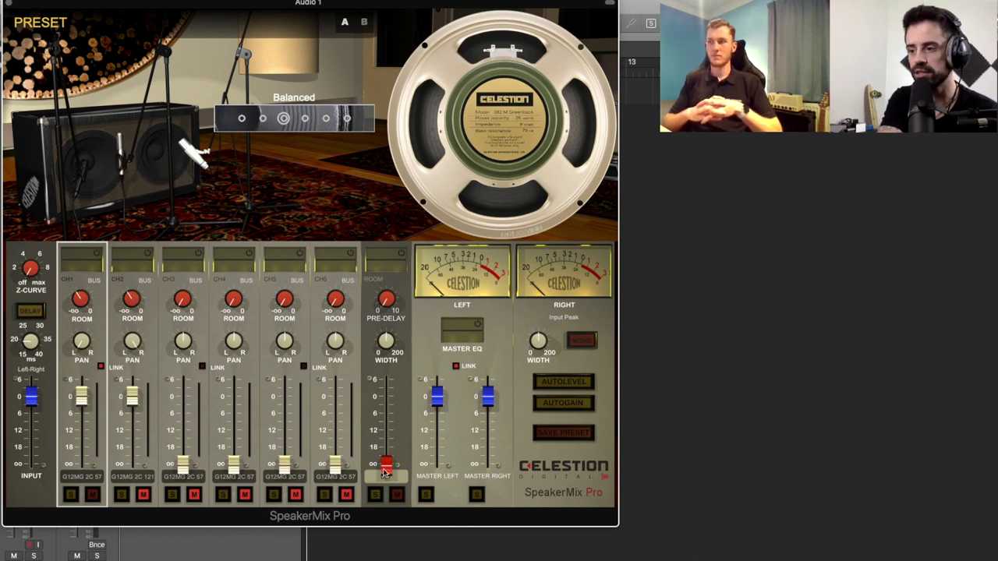
# Try the room channel's fader at about -6, view the room microphone choices, and lower the fader again.
pyautogui.moveTo(387, 459); pyautogui.dragTo(392, 421)
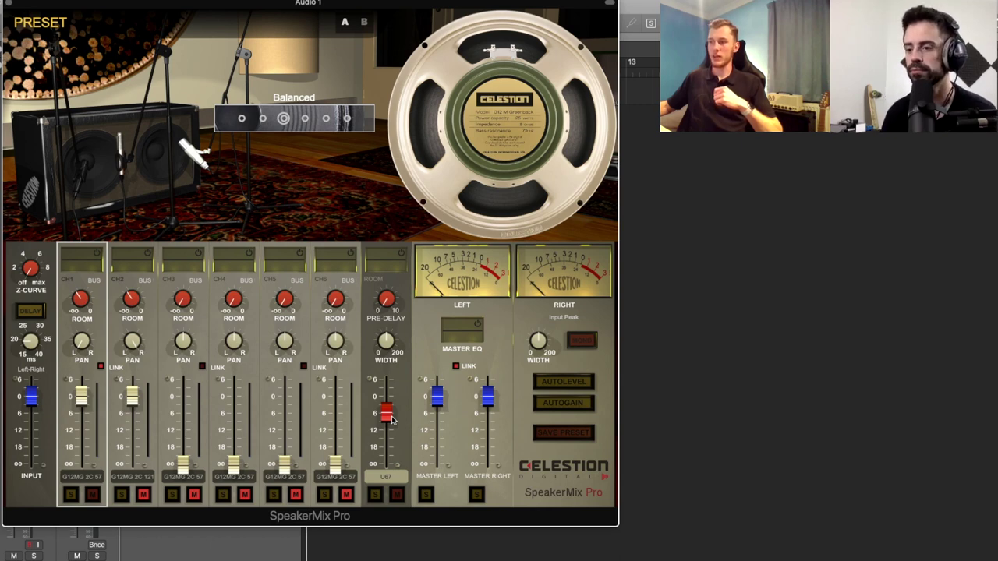
pyautogui.click(388, 477)
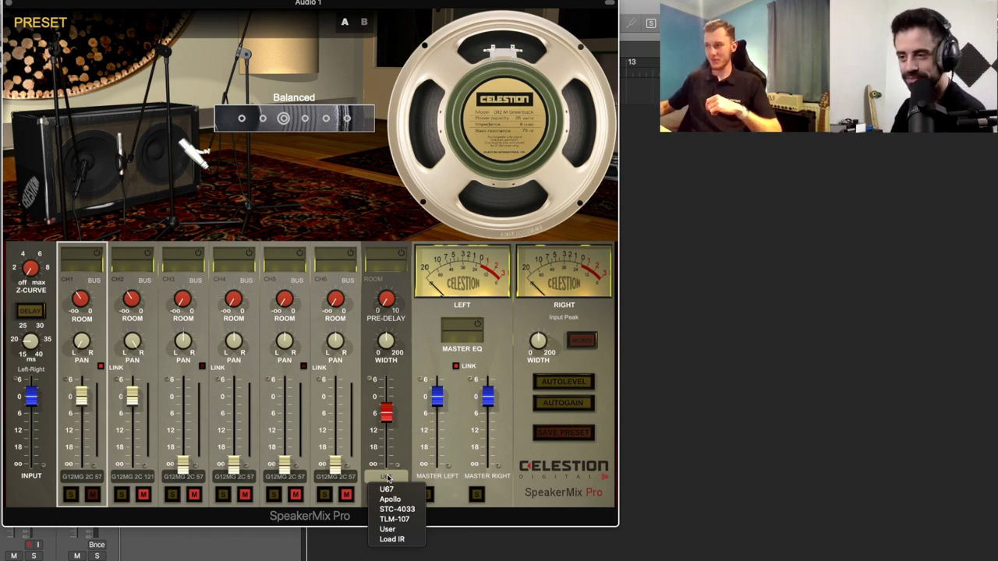
pyautogui.click(389, 411)
pyautogui.moveTo(389, 411); pyautogui.dragTo(390, 465)
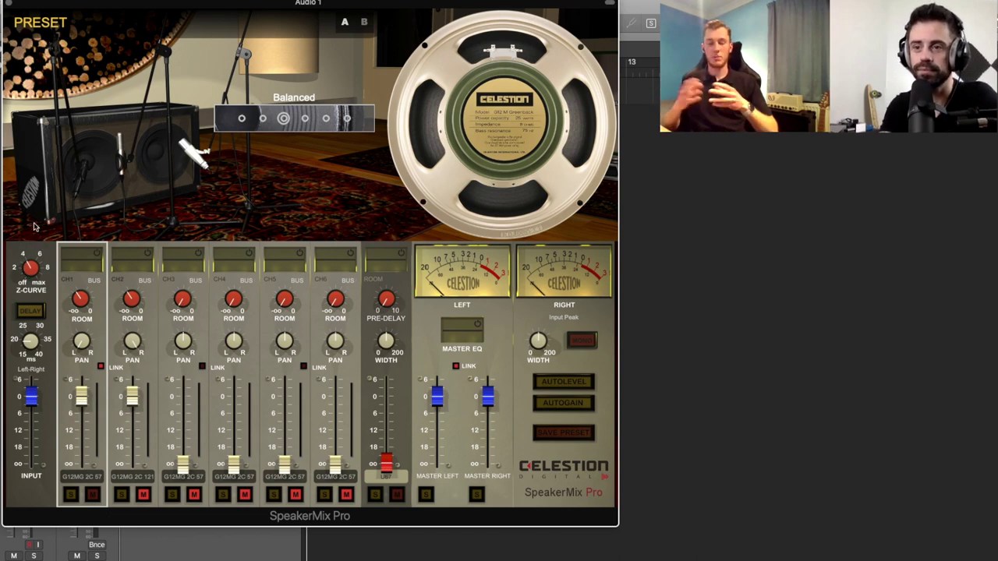
# Adjust the Z-Curve control in the input section to about 2.
pyautogui.moveTo(55, 191)
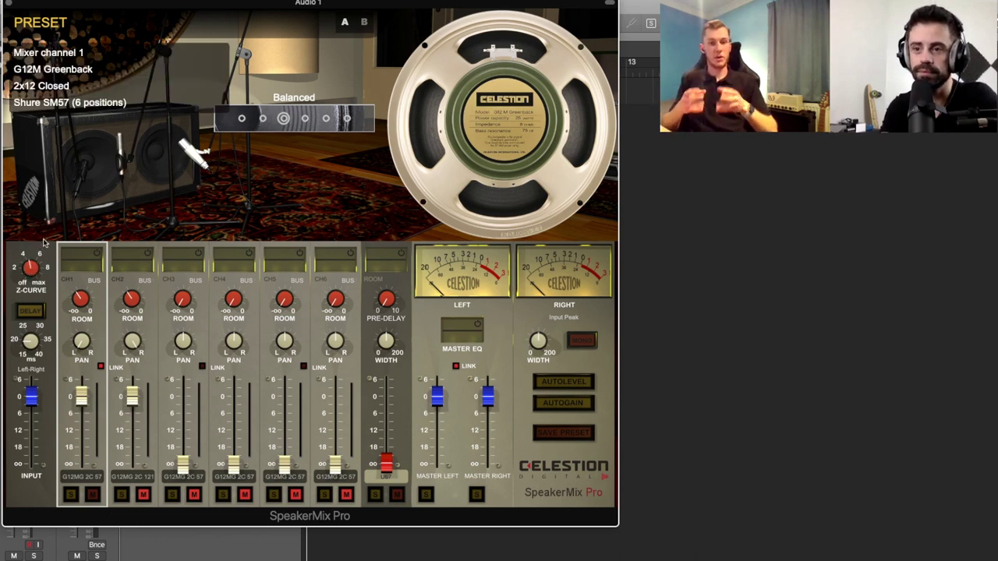
pyautogui.moveTo(43, 261); pyautogui.dragTo(49, 290)
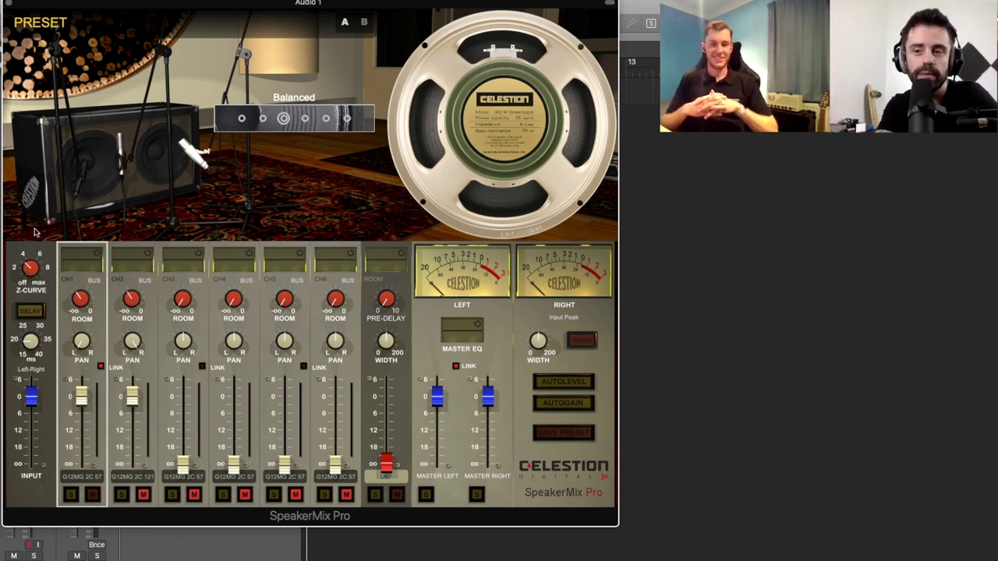
pyautogui.moveTo(40, 207)
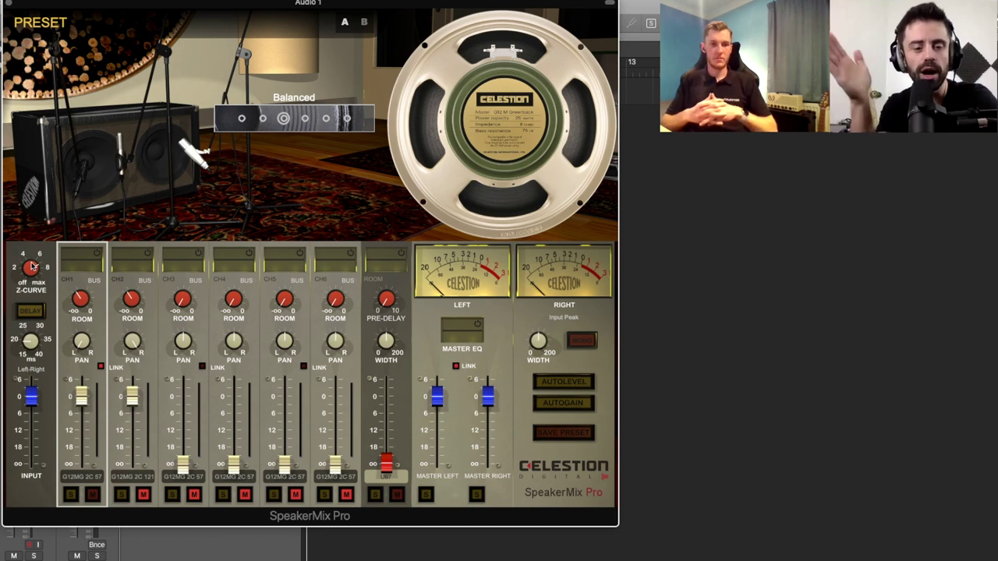
pyautogui.moveTo(33, 260)
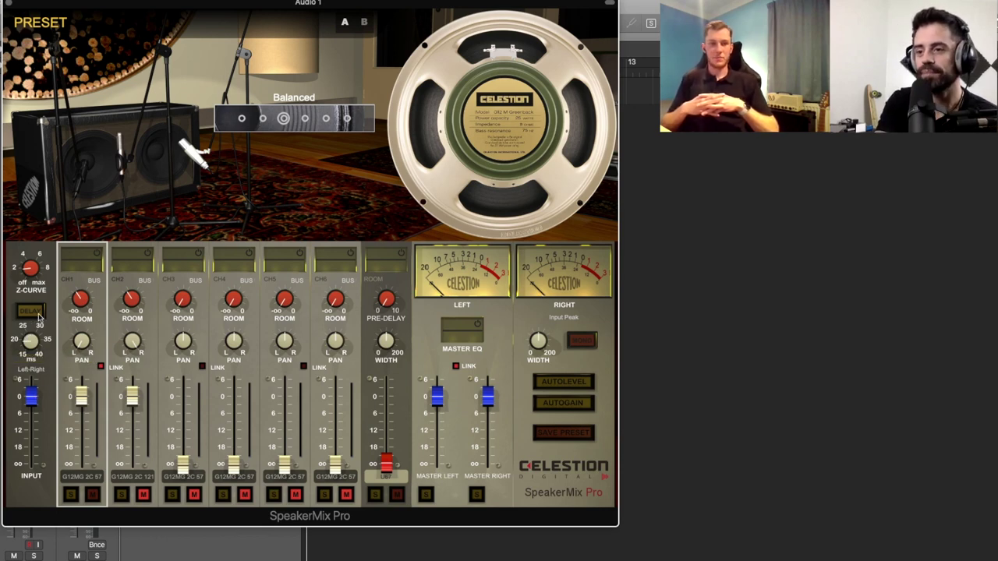
# Examine the delay modes in the input section and return the input fader to 0.
pyautogui.click(37, 313)
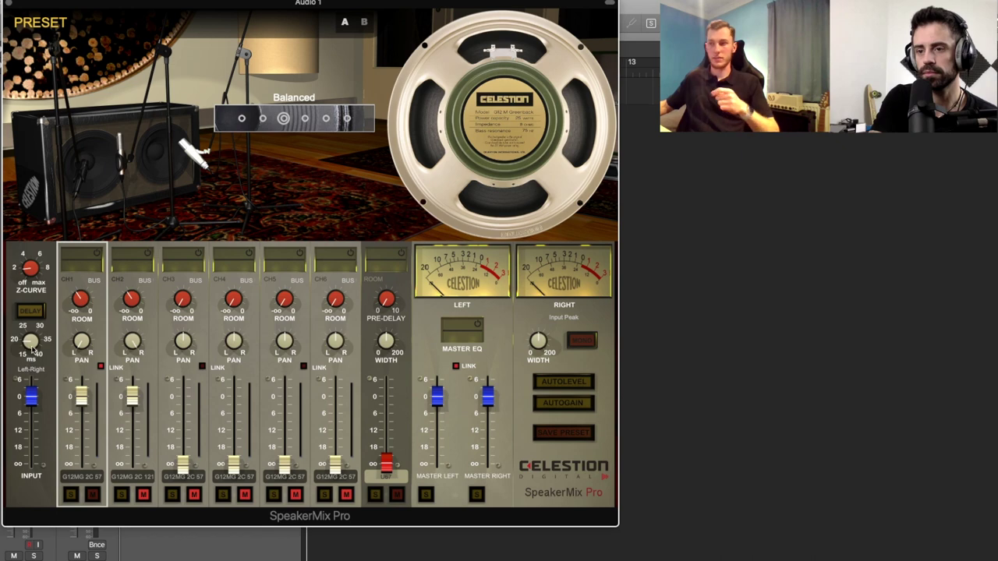
pyautogui.click(33, 369)
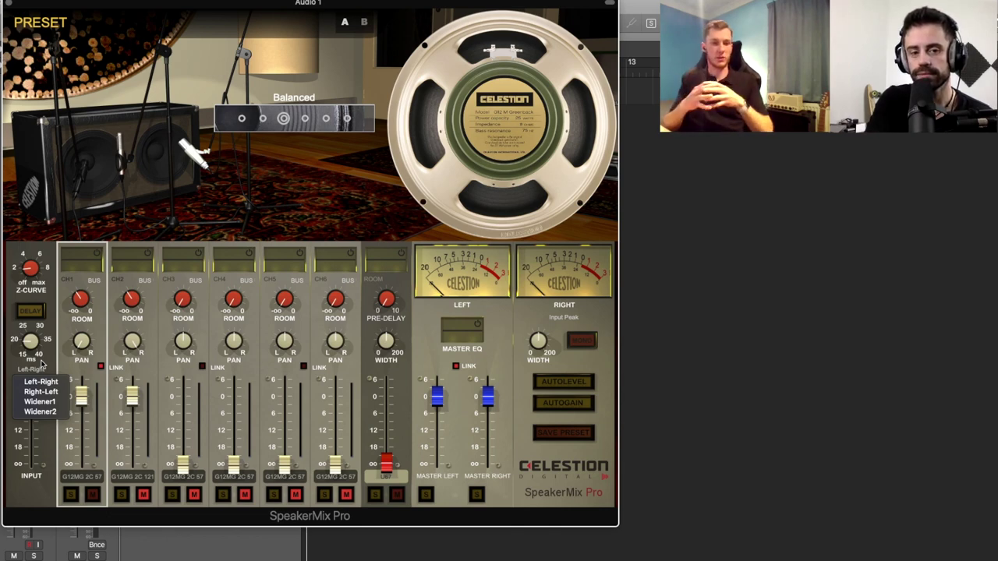
pyautogui.click(42, 364)
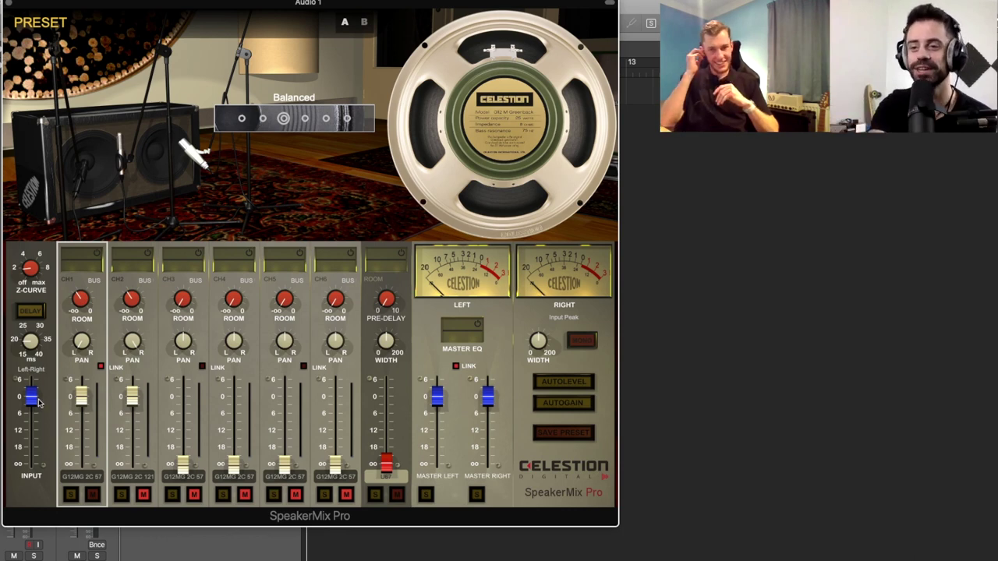
pyautogui.moveTo(33, 414); pyautogui.dragTo(32, 399)
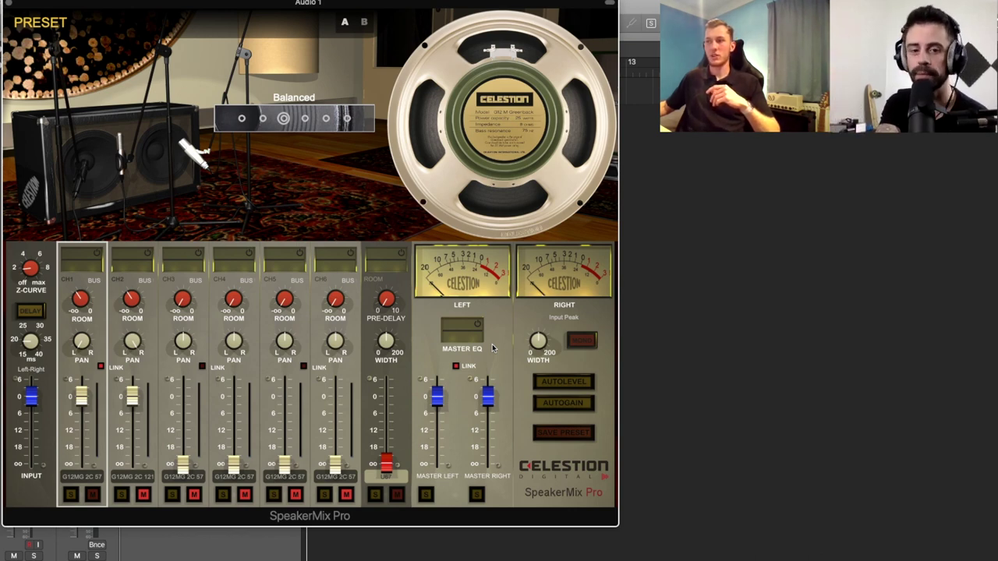
# Open channel 1's EQ, try a boost of just under 1 dB on band 6 with adjusted bandwidth, and flatten it again.
pyautogui.click(84, 264)
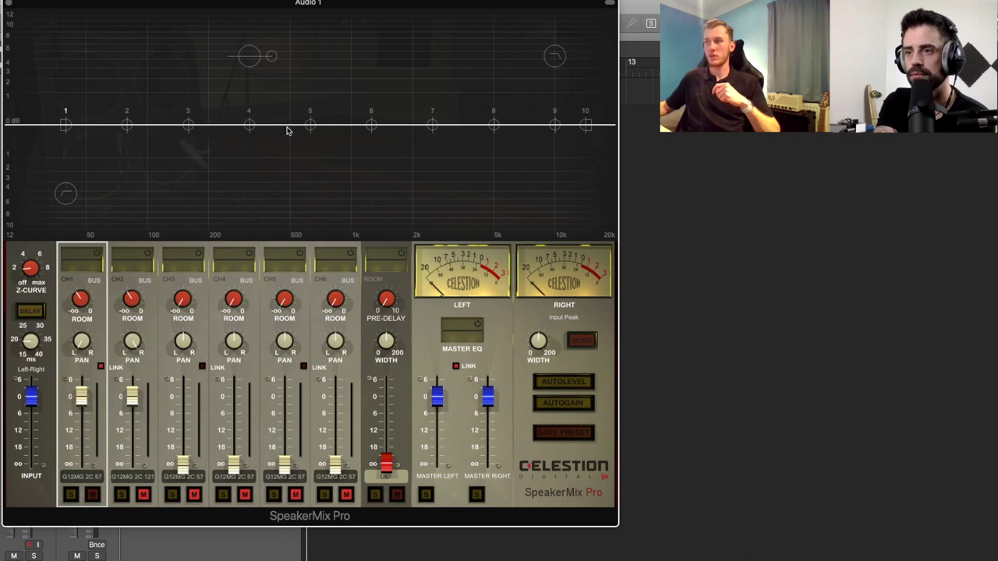
pyautogui.moveTo(371, 125); pyautogui.dragTo(374, 110)
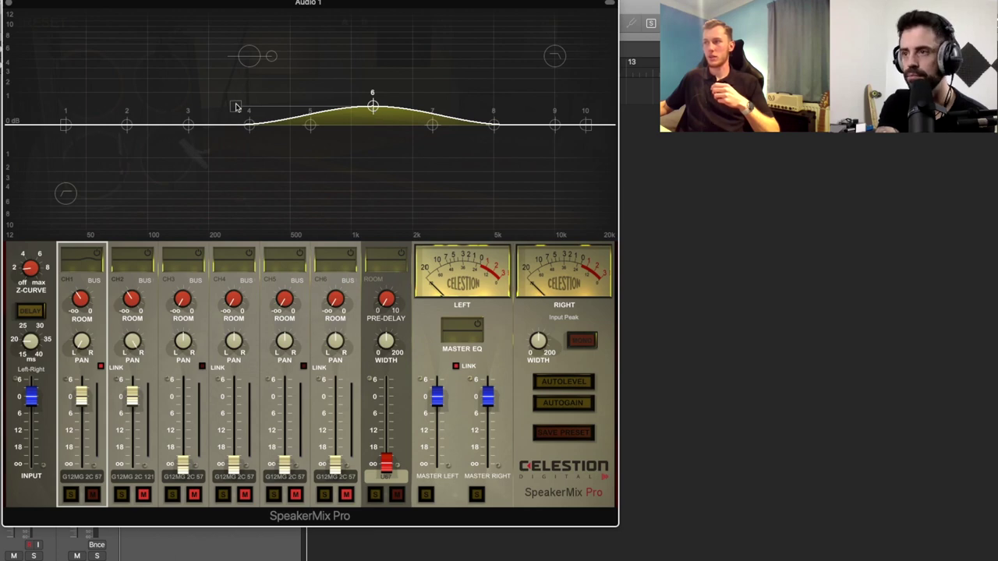
pyautogui.moveTo(236, 106)
pyautogui.mouseDown()
pyautogui.moveTo(270, 115)
pyautogui.moveTo(247, 109)
pyautogui.mouseUp()
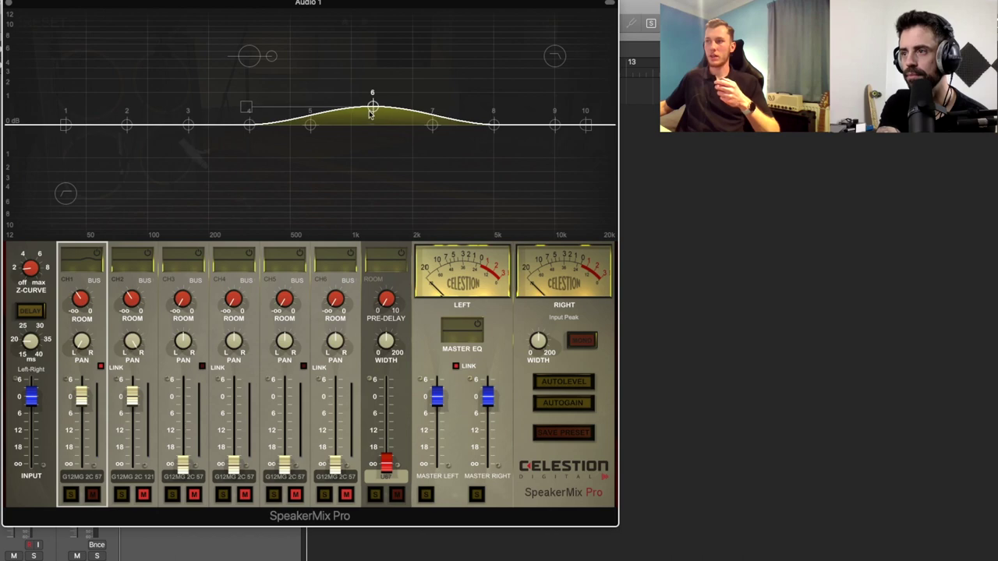
pyautogui.moveTo(372, 106); pyautogui.dragTo(372, 125)
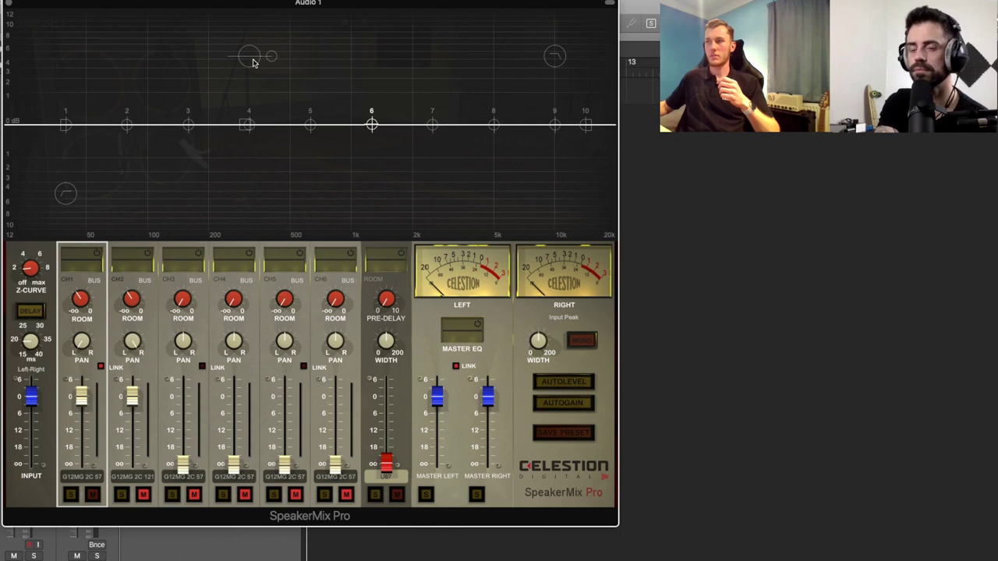
# Set channel 1's low-cut filter to 40 Hz and its high-cut filter to about 8901 Hz.
pyautogui.moveTo(66, 195)
pyautogui.mouseDown()
pyautogui.moveTo(124, 198)
pyautogui.moveTo(62, 199)
pyautogui.mouseUp()
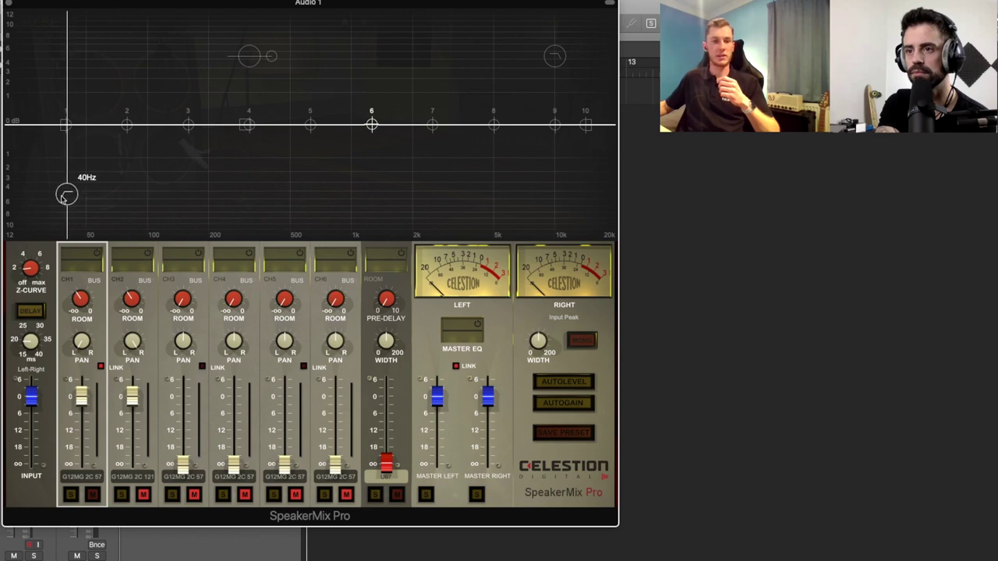
pyautogui.click(254, 56)
pyautogui.moveTo(254, 56)
pyautogui.mouseDown()
pyautogui.moveTo(271, 74)
pyautogui.moveTo(248, 72)
pyautogui.moveTo(256, 58)
pyautogui.mouseUp()
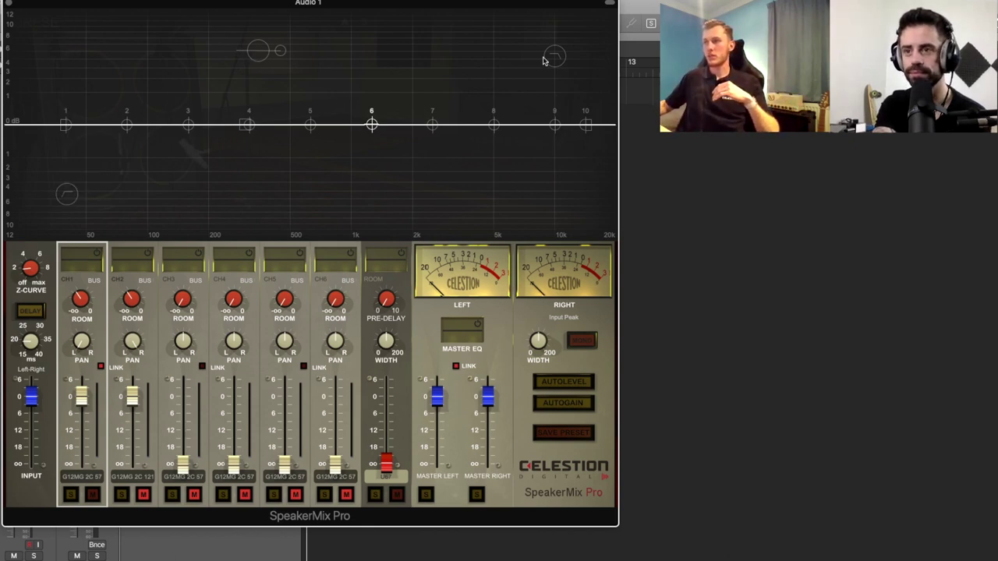
pyautogui.moveTo(554, 56)
pyautogui.mouseDown()
pyautogui.moveTo(512, 55)
pyautogui.moveTo(545, 60)
pyautogui.mouseUp()
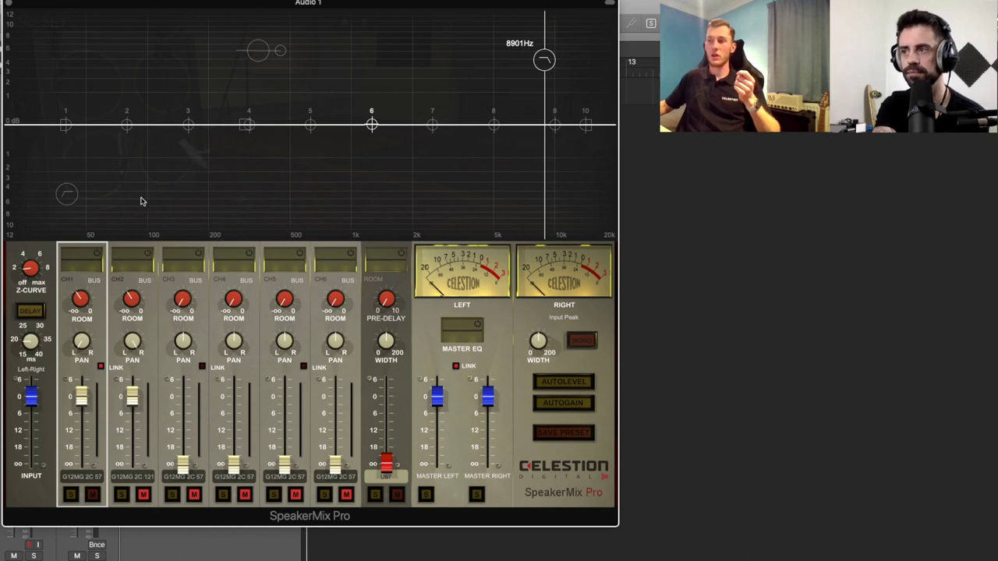
# Enable channel 1's EQ and cut band 5 by just under 1 dB.
pyautogui.click(97, 254)
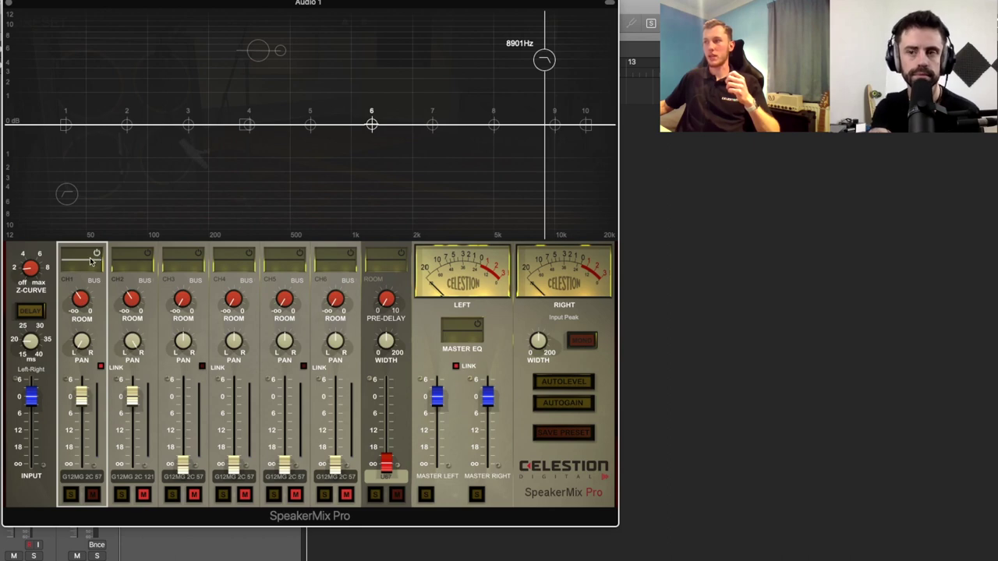
pyautogui.click(310, 125)
pyautogui.moveTo(309, 125); pyautogui.dragTo(302, 149)
# Boost band 8 of channel 1's EQ by just under 1 dB with a narrower bandwidth, and close the EQ view.
pyautogui.click(493, 126)
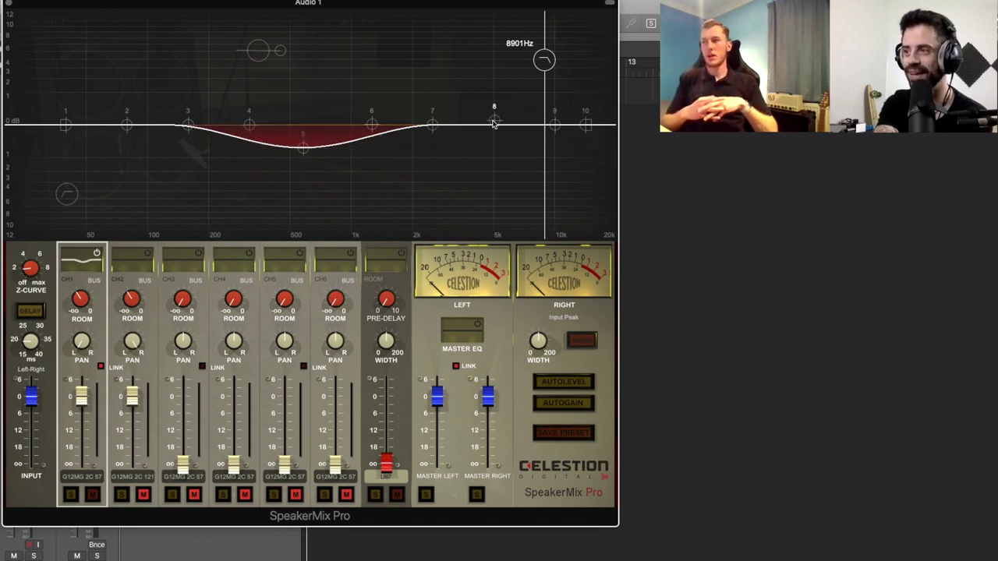
pyautogui.moveTo(493, 127); pyautogui.dragTo(494, 107)
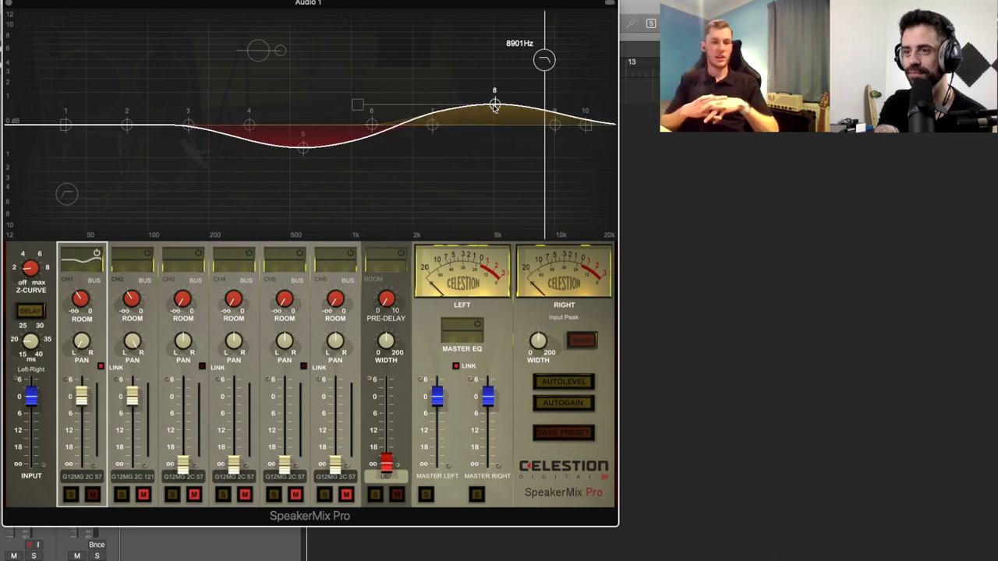
pyautogui.moveTo(361, 105); pyautogui.dragTo(427, 107)
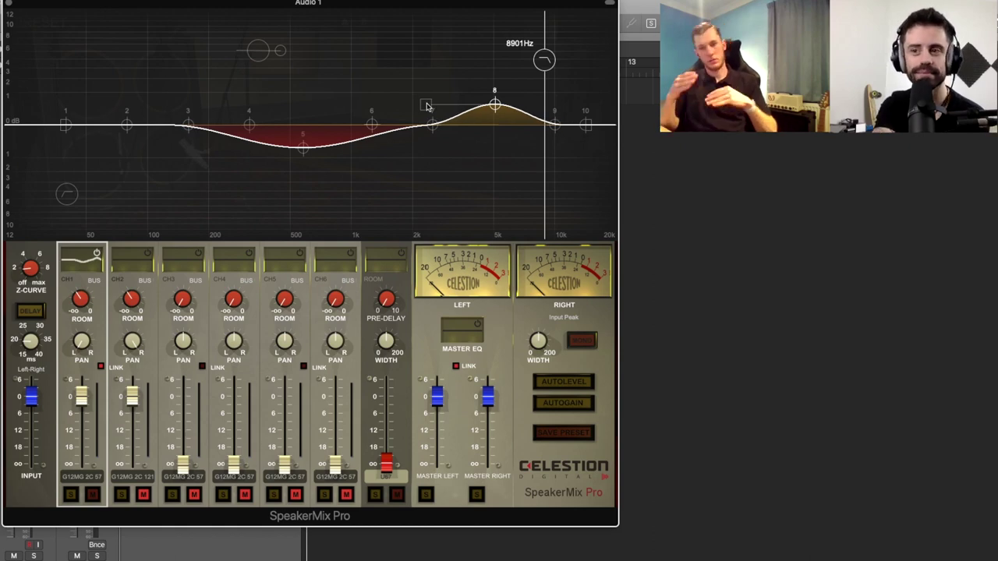
pyautogui.click(72, 268)
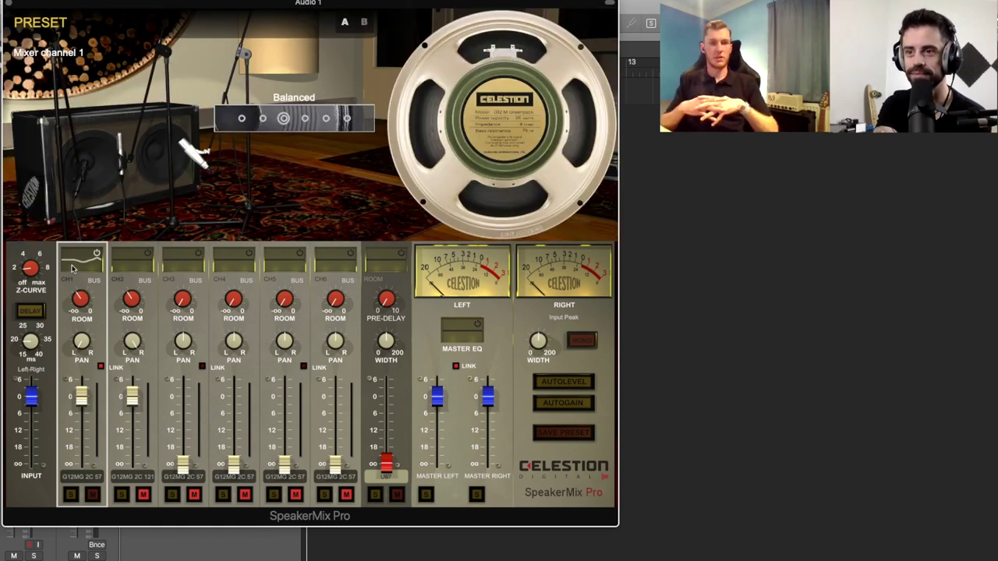